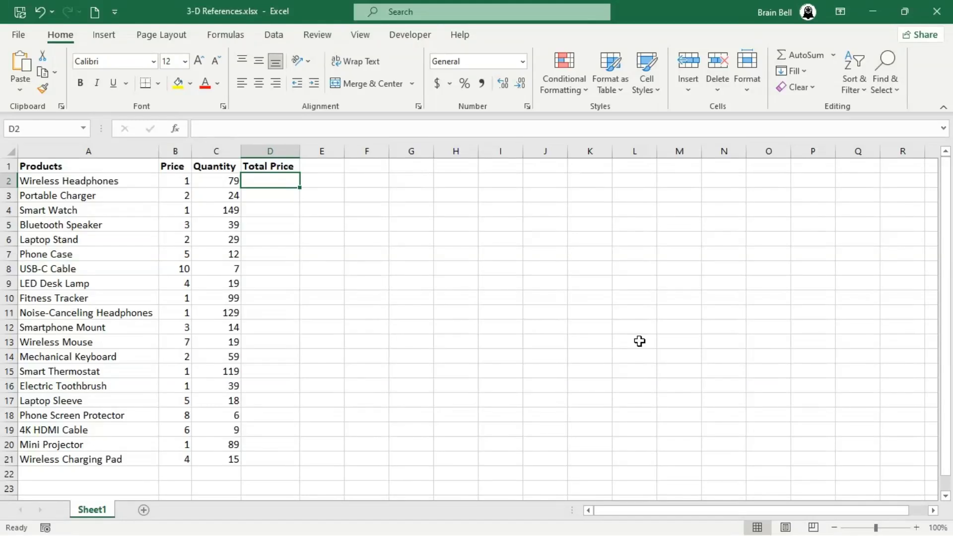
Enter the Total Price formula =B2*C2 in D2.
type("=")
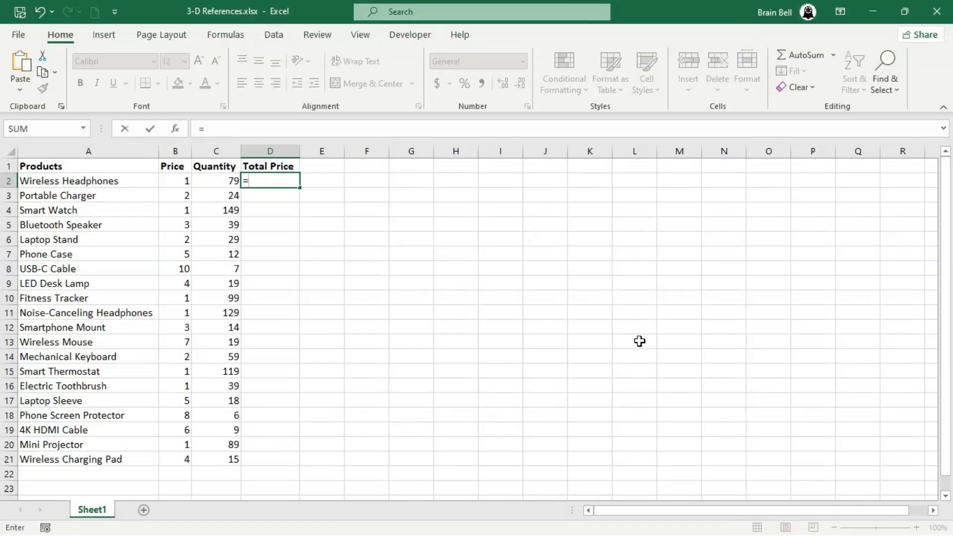
key("Left")
key("Left")
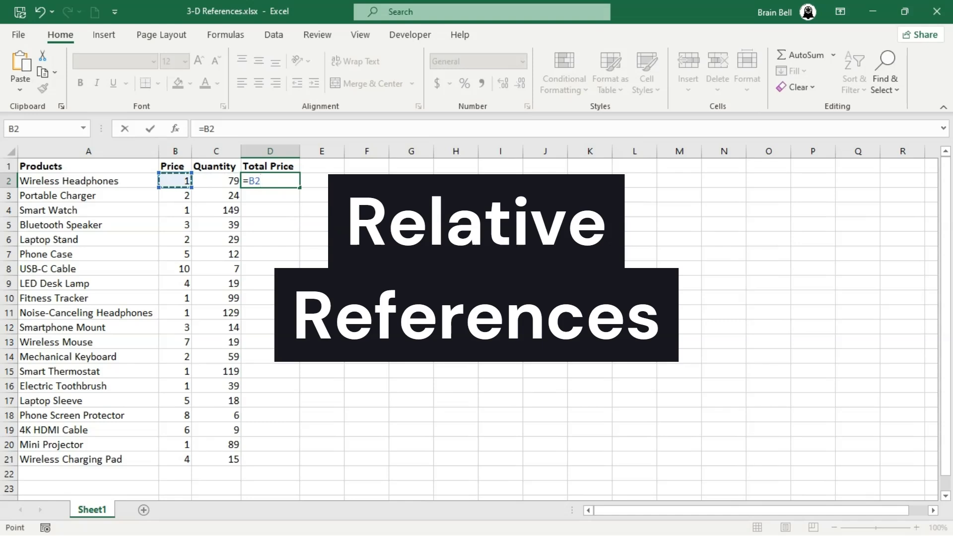
type("*")
key("Left")
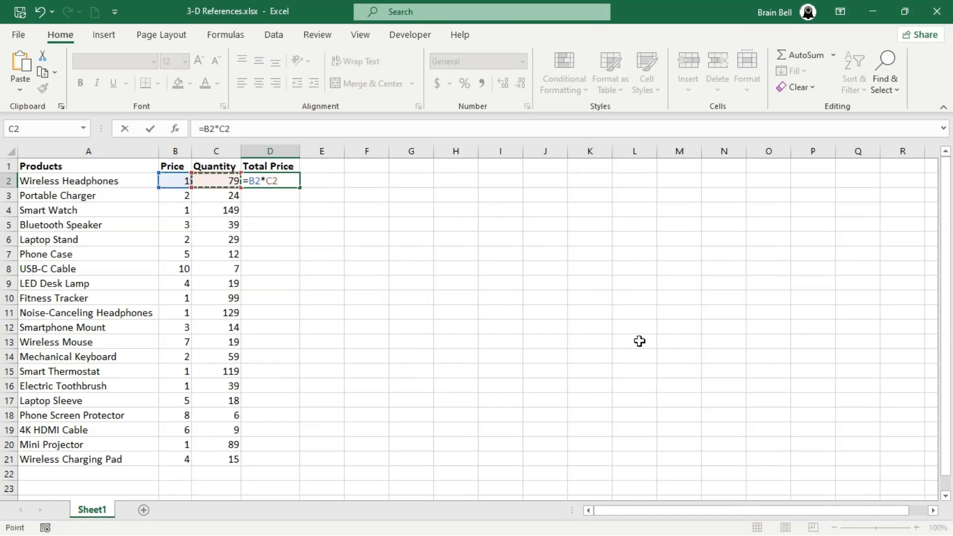
key("Return")
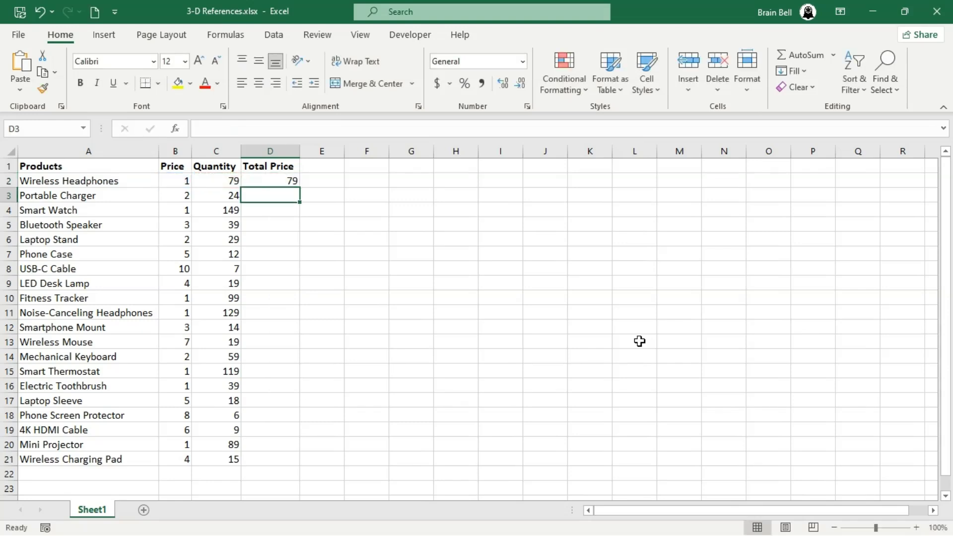
Copy the D2 formula into D8, D12 and D14.
key("Up")
right_click(289, 182)
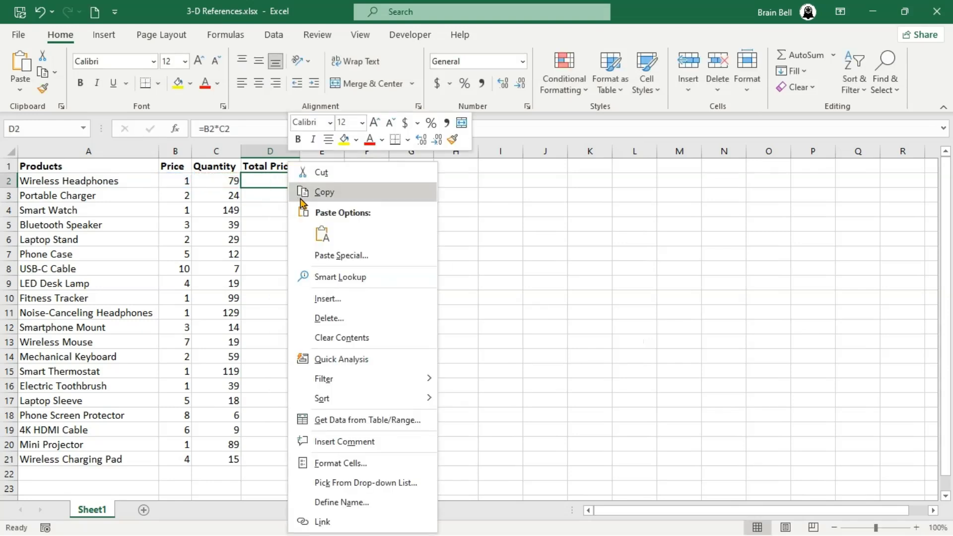
left_click(301, 198)
right_click(265, 273)
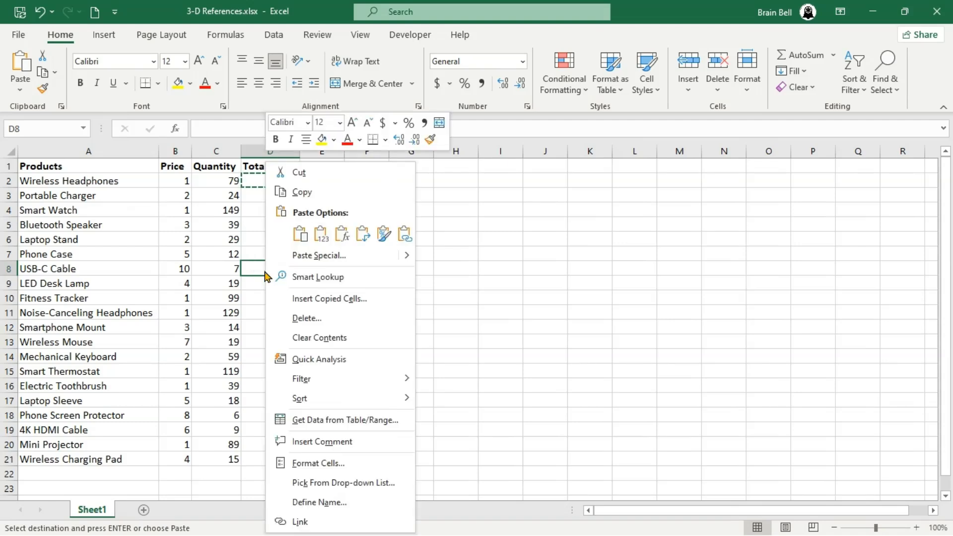
left_click(300, 234)
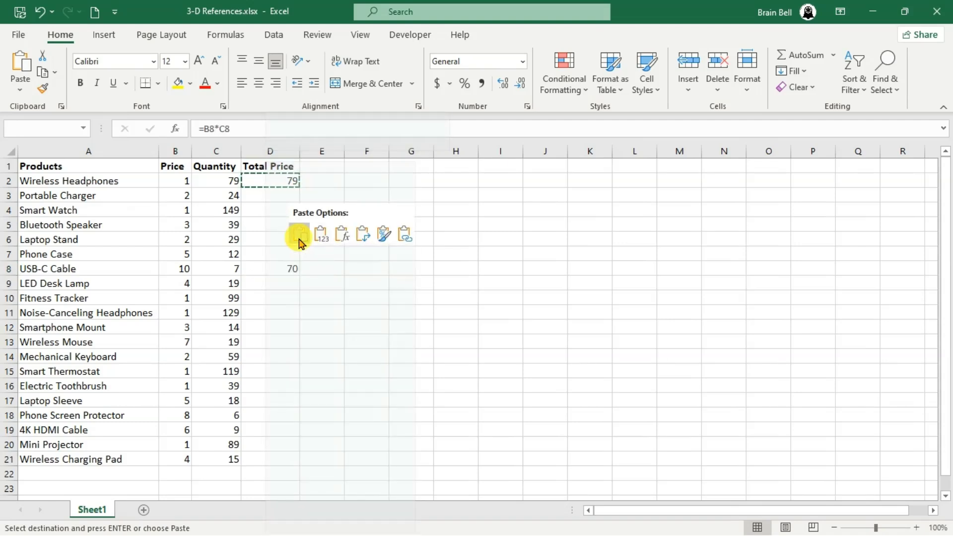
right_click(267, 329)
left_click(304, 234)
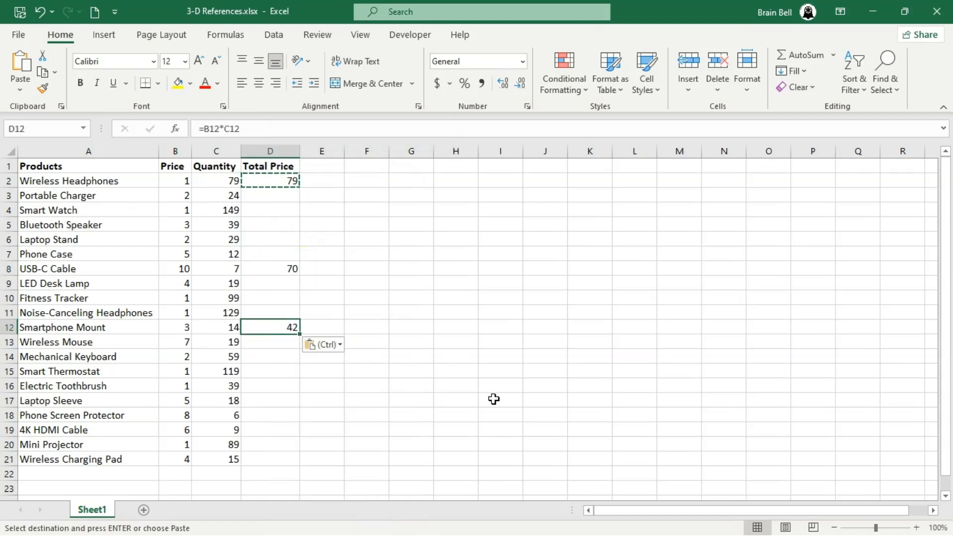
left_click(278, 360)
key("Return")
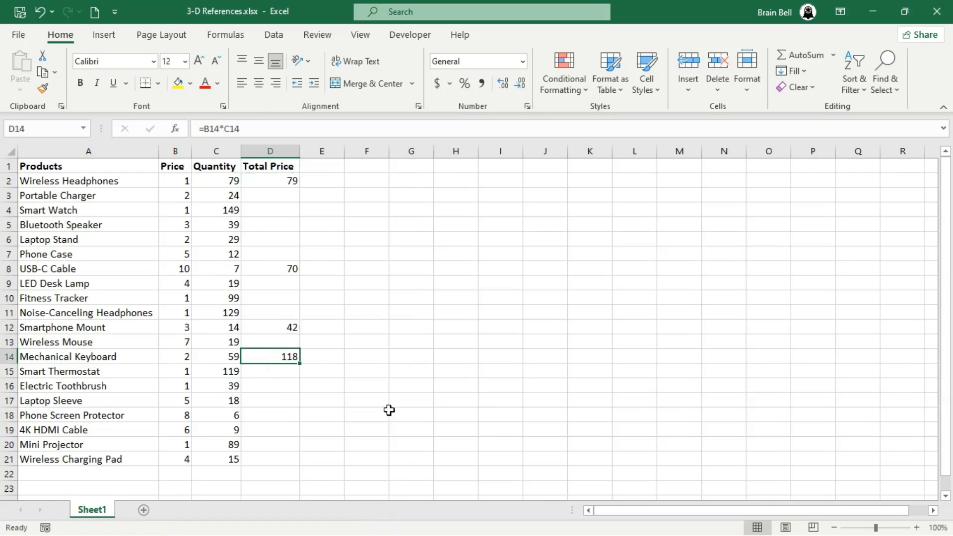
Fill the D2 Price × Quantity formula down through D21.
left_click(290, 179)
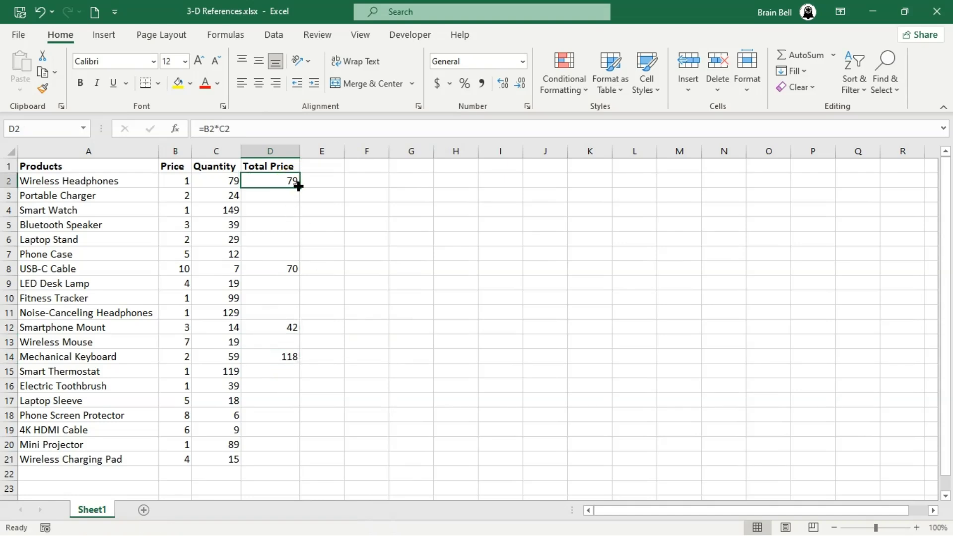
double_click(299, 187)
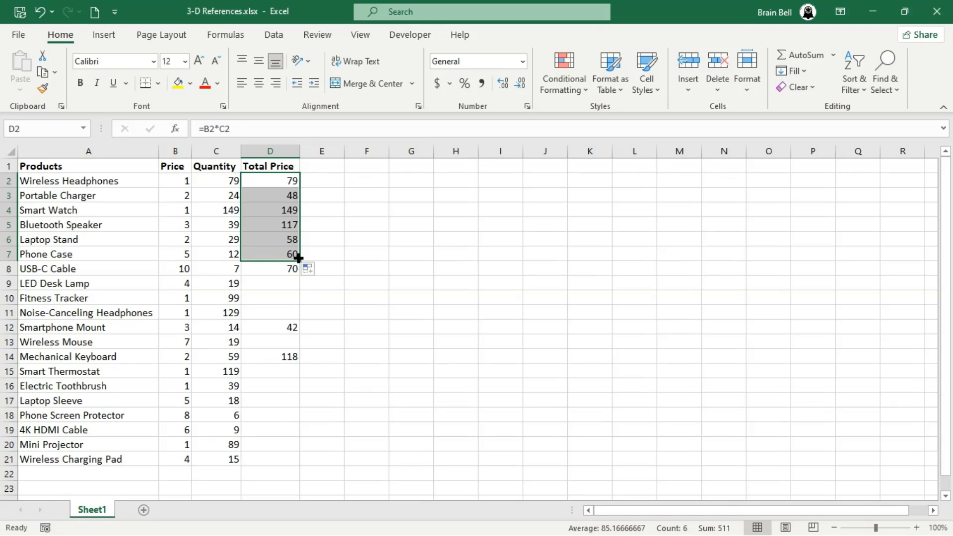
mouse_move(299, 260)
left_mouse_down()
mouse_move(313, 392)
mouse_move(306, 465)
left_mouse_up()
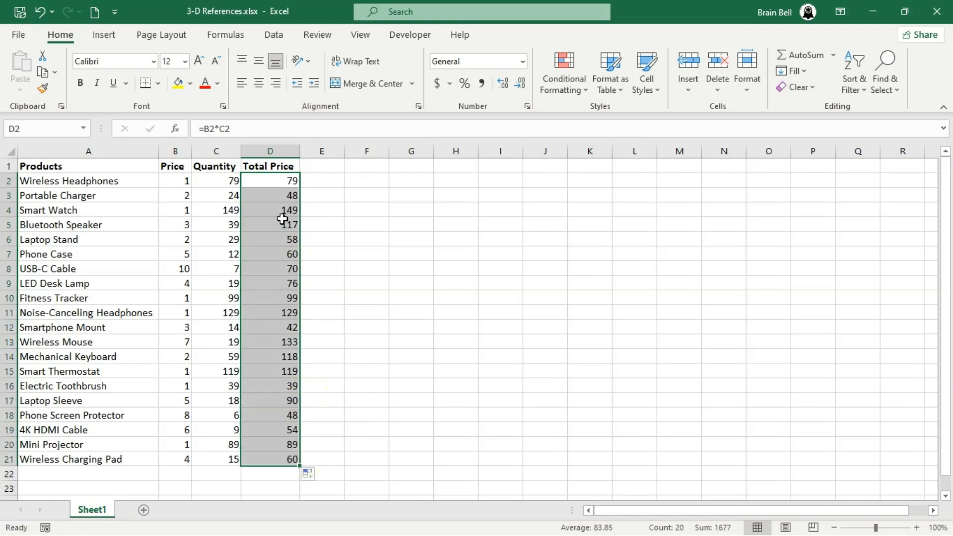
Inspect the shifted references in D2, D6, D12, D18, D15 and D21, then clear D2:D21.
left_click(278, 181)
double_click(283, 180)
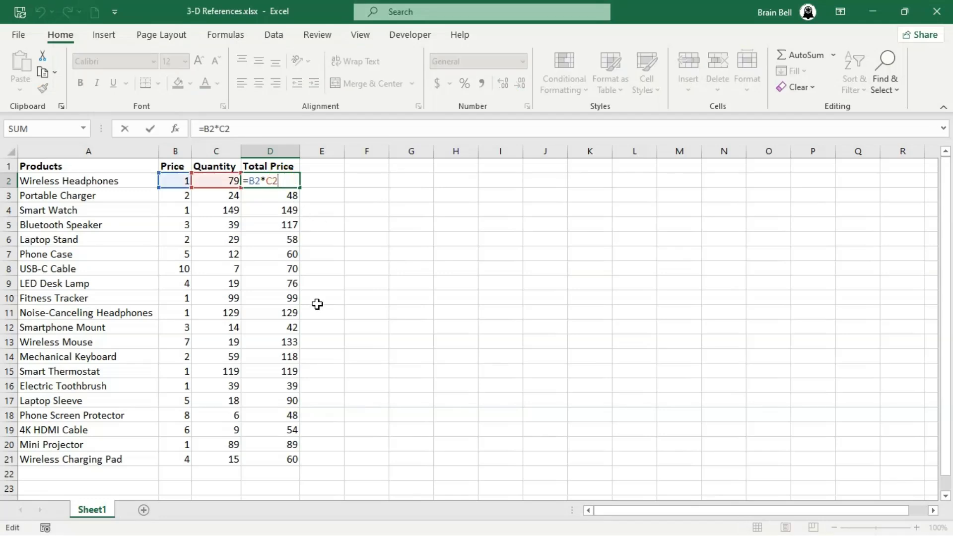
key("Escape")
double_click(283, 241)
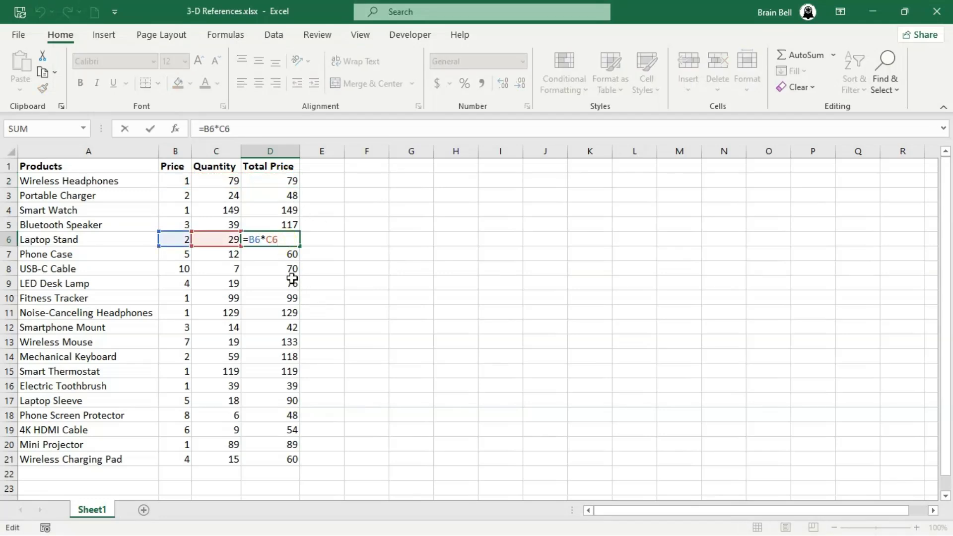
key("Escape")
double_click(293, 327)
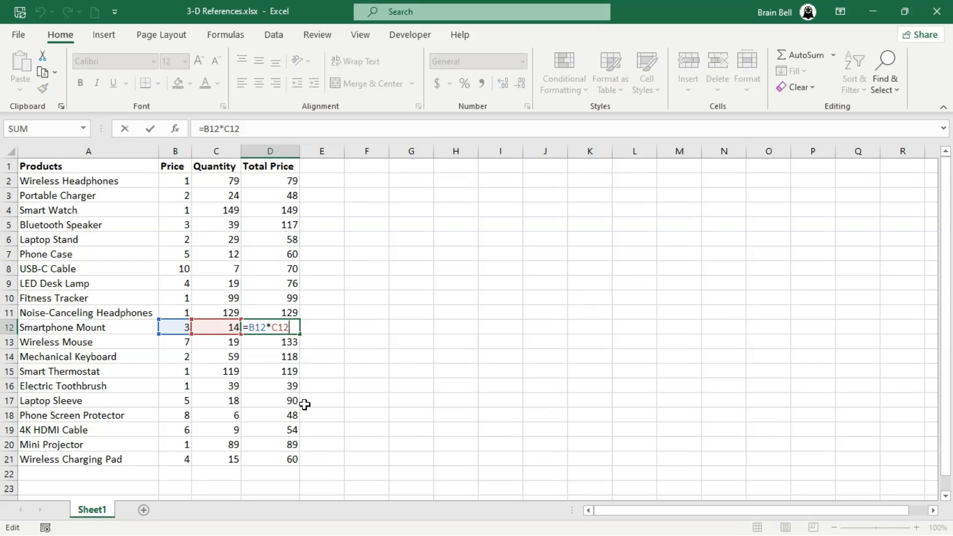
key("Escape")
double_click(289, 416)
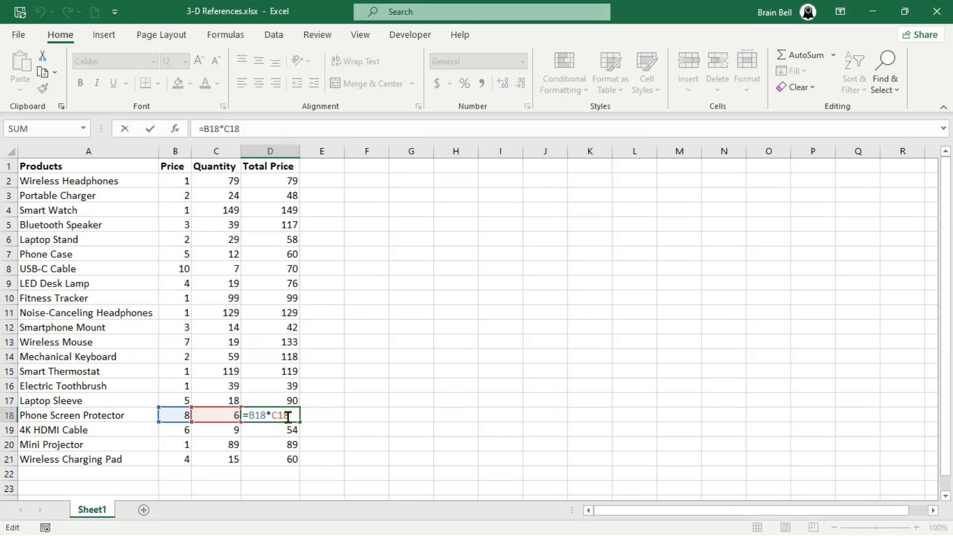
key("Escape")
double_click(281, 373)
key("Escape")
double_click(293, 460)
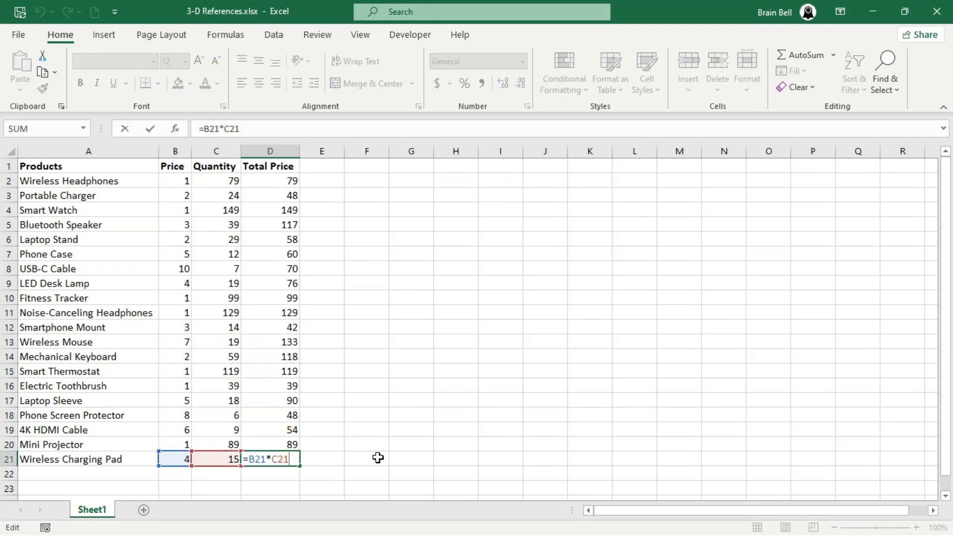
key("Escape")
key("ctrl+shift+Up")
key("Delete")
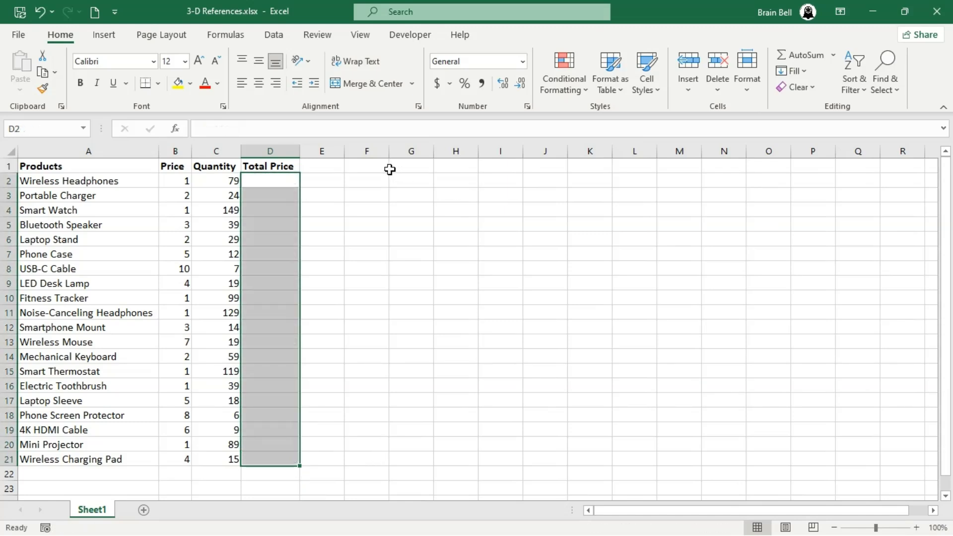
Enter a 'Tax Rate' header in F1 with 10% below it in F2.
left_click(384, 168)
type("Tax")
type(" Rate")
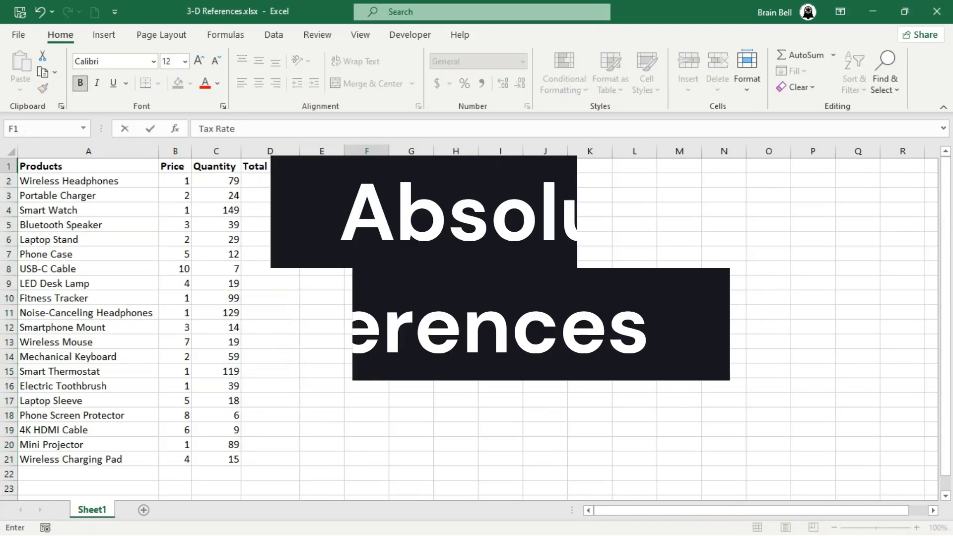
key("Return")
type("10")
key("Return")
Rebuild D2 as =B2*C2*(1+F2), returning 86.9.
key("Up")
key("Left")
key("Left")
type("=")
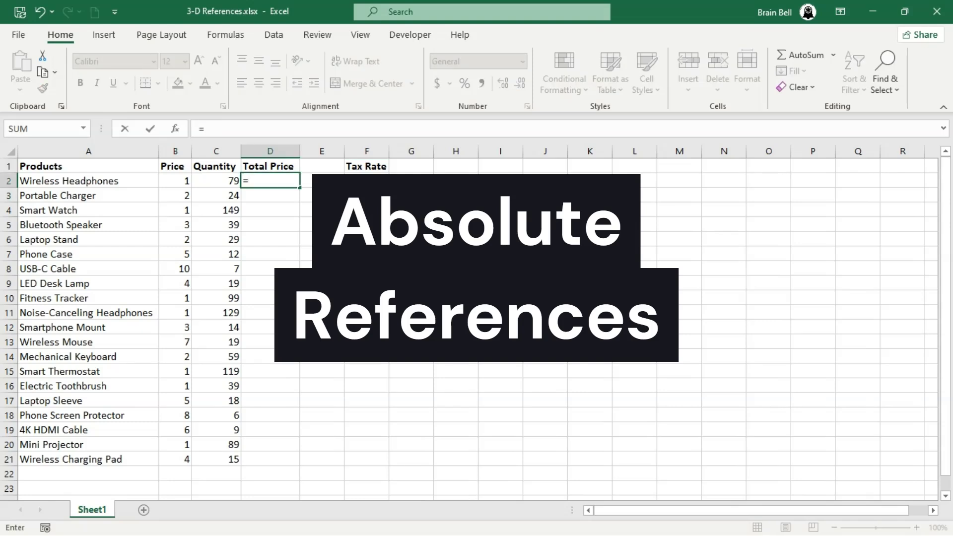
key("Left")
key("Left")
type("*")
key("Left")
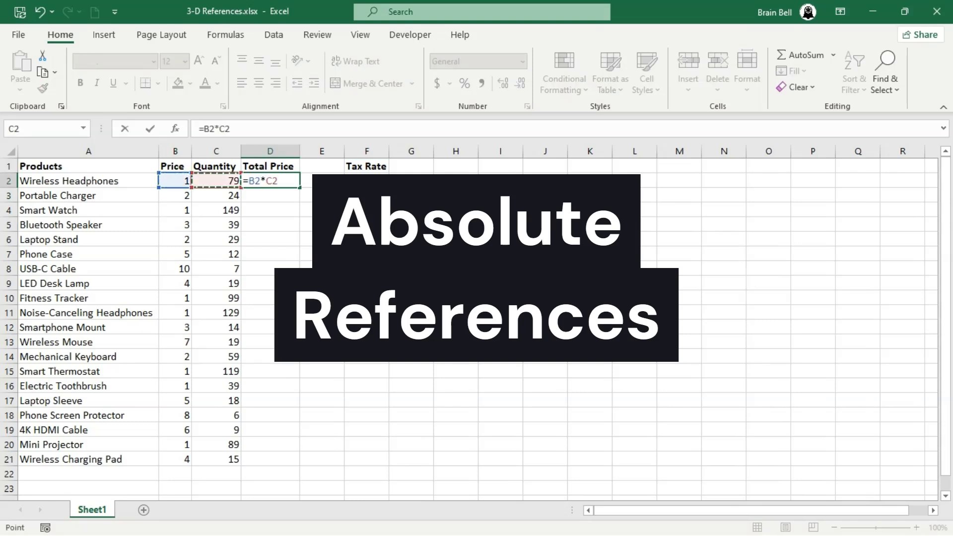
type("(1+")
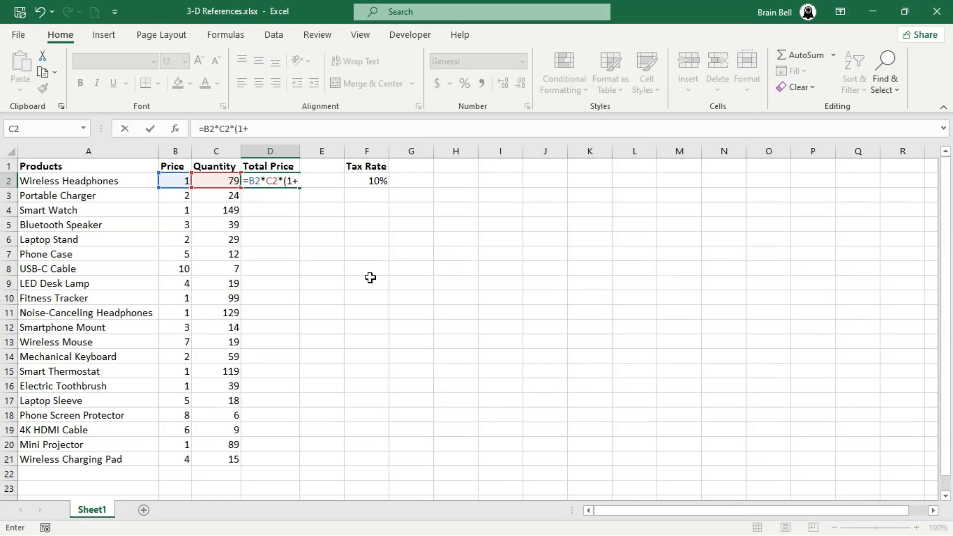
key("Right")
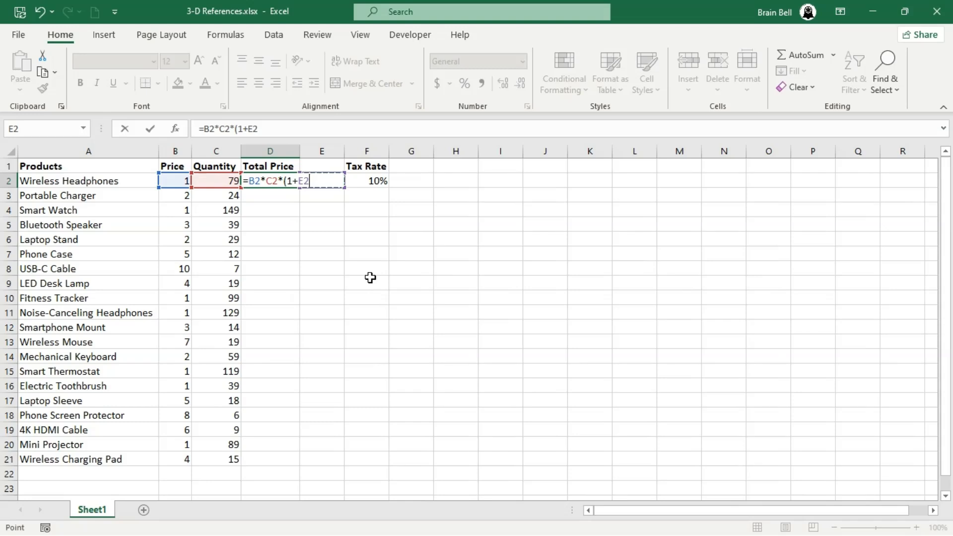
key("Right")
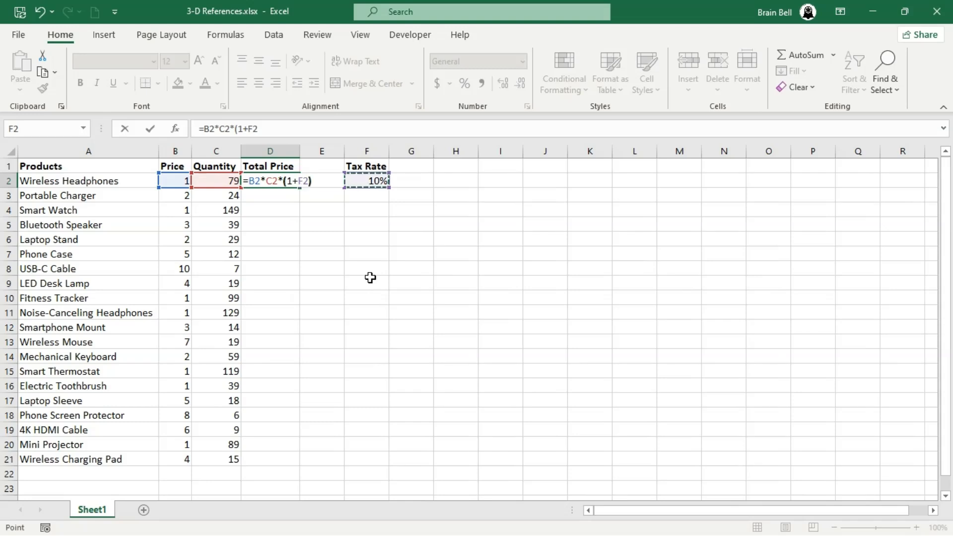
type(")")
key("Return")
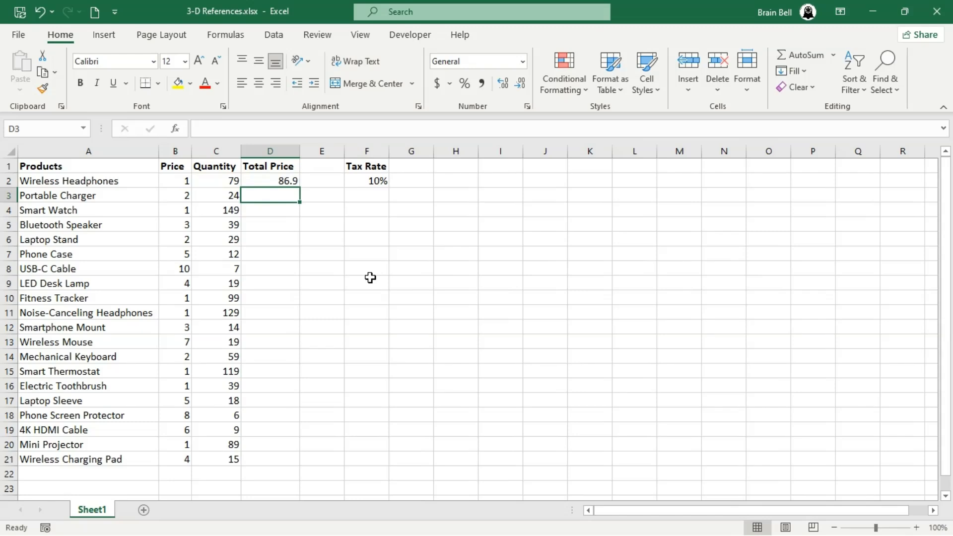
left_click(289, 181)
left_click_drag(300, 186, 294, 218)
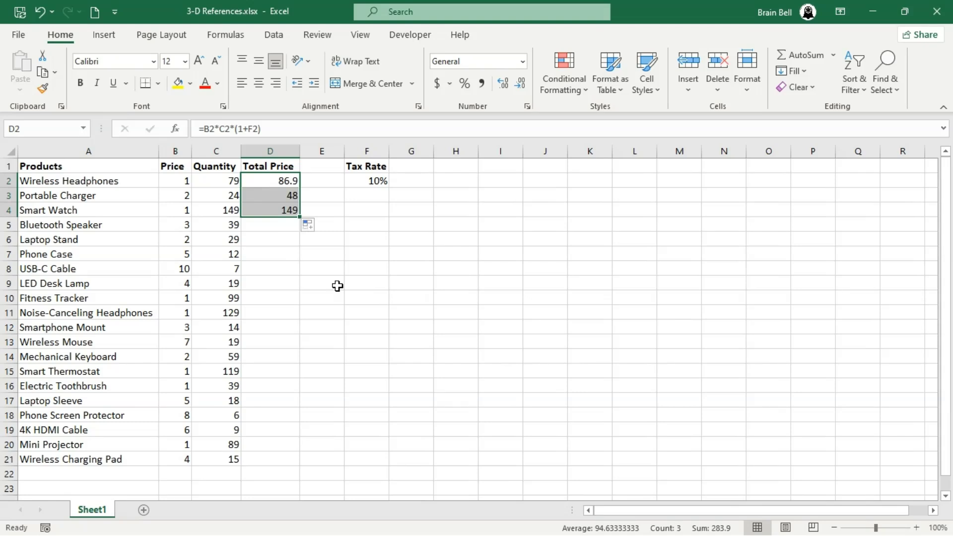
double_click(275, 196)
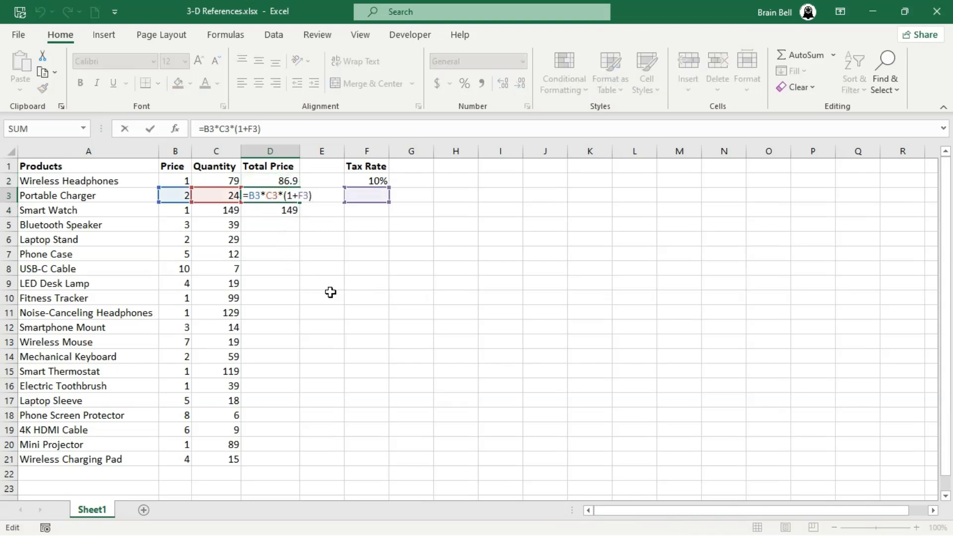
key("Escape")
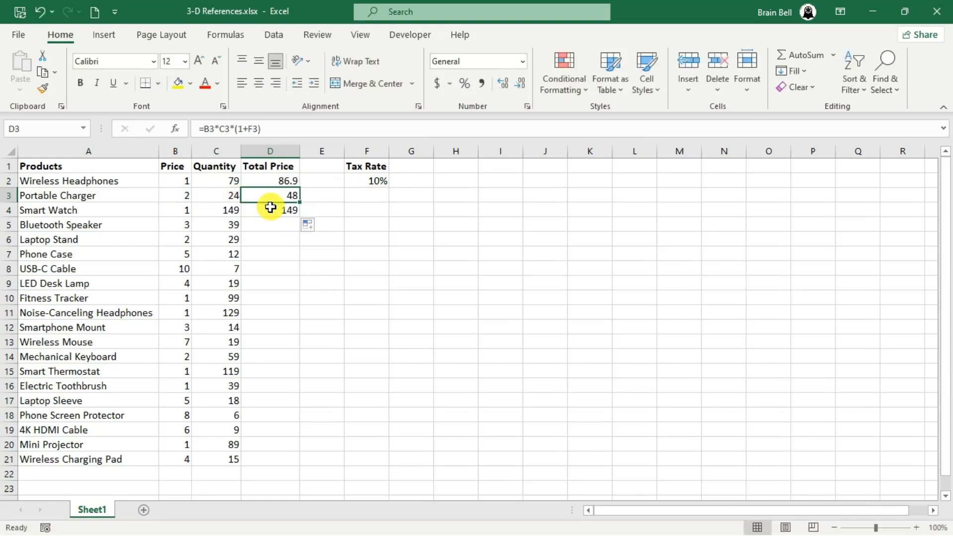
double_click(271, 209)
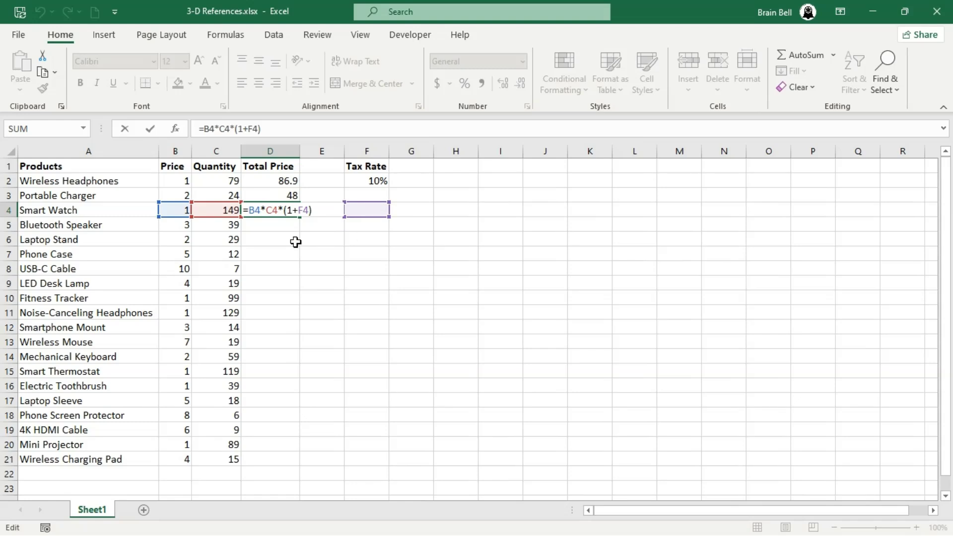
key("ctrl+Return")
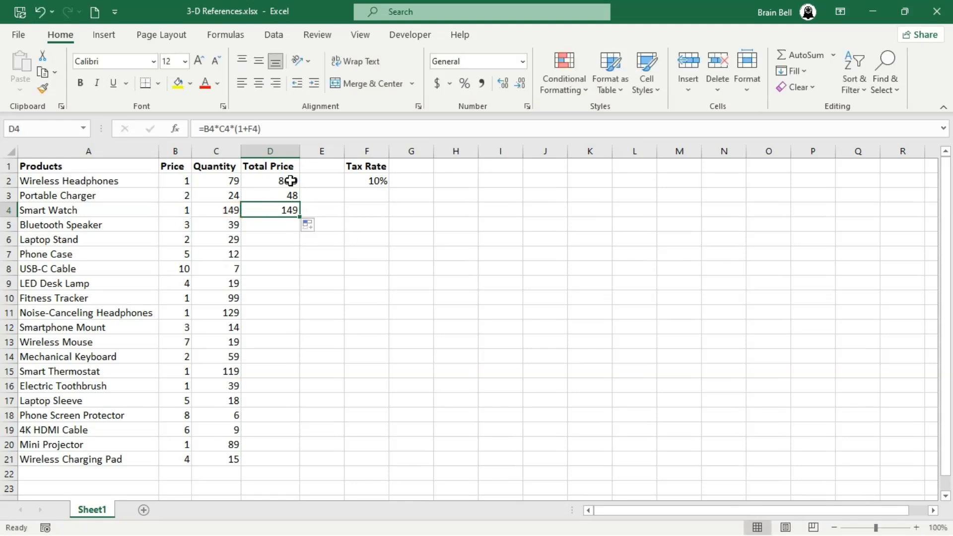
Change the F2 tax reference in D2's formula to absolute $F$2.
double_click(289, 182)
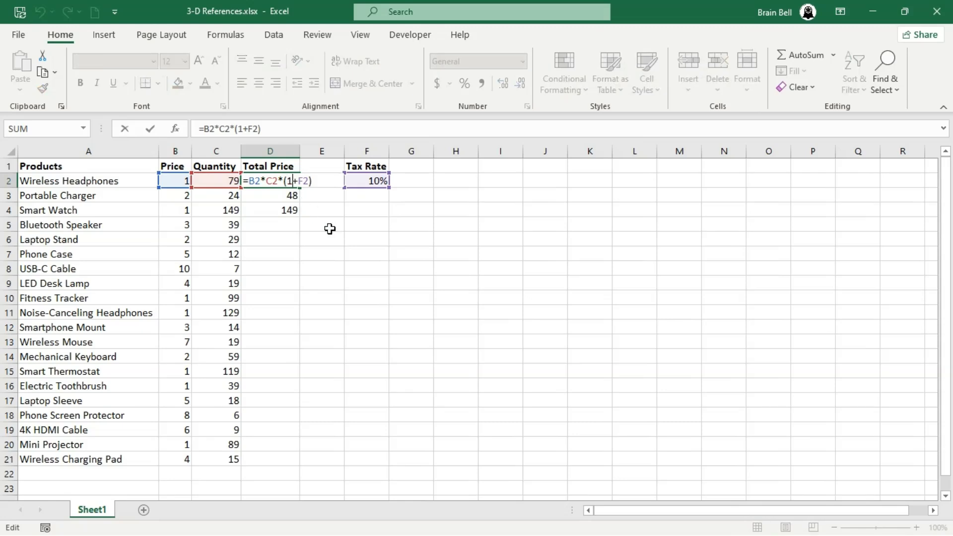
key("Left")
type("$F")
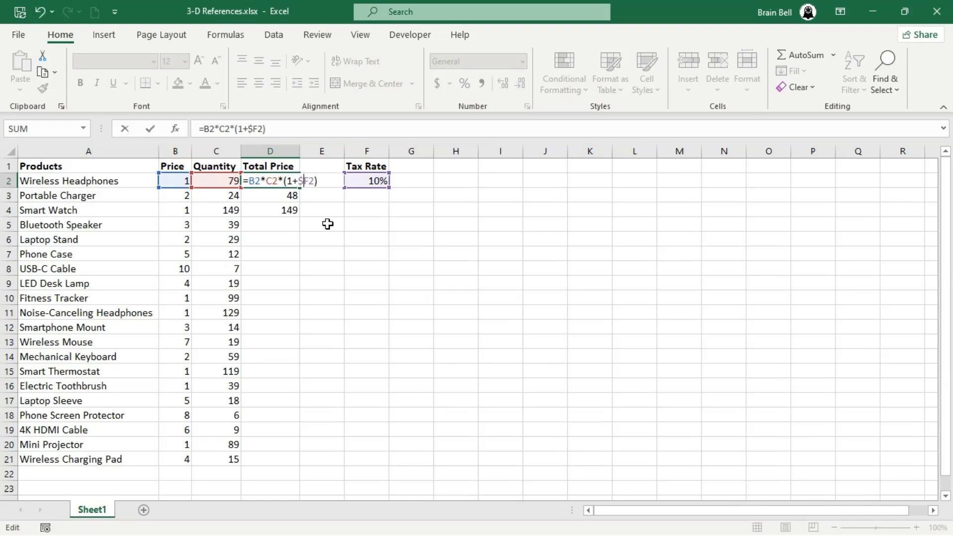
type("$")
key("Return")
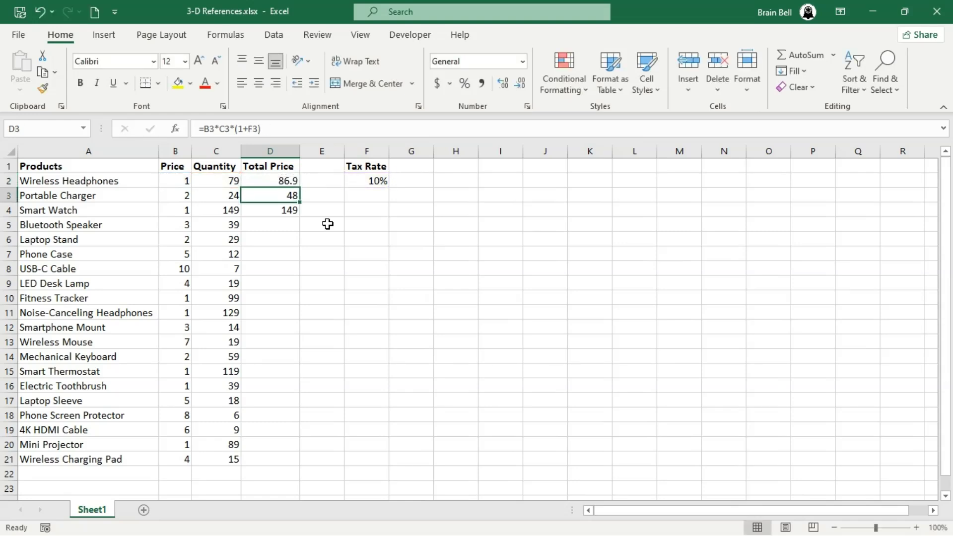
Copy D2's formula into D3:D4 and confirm both keep $F$2.
left_click(291, 180)
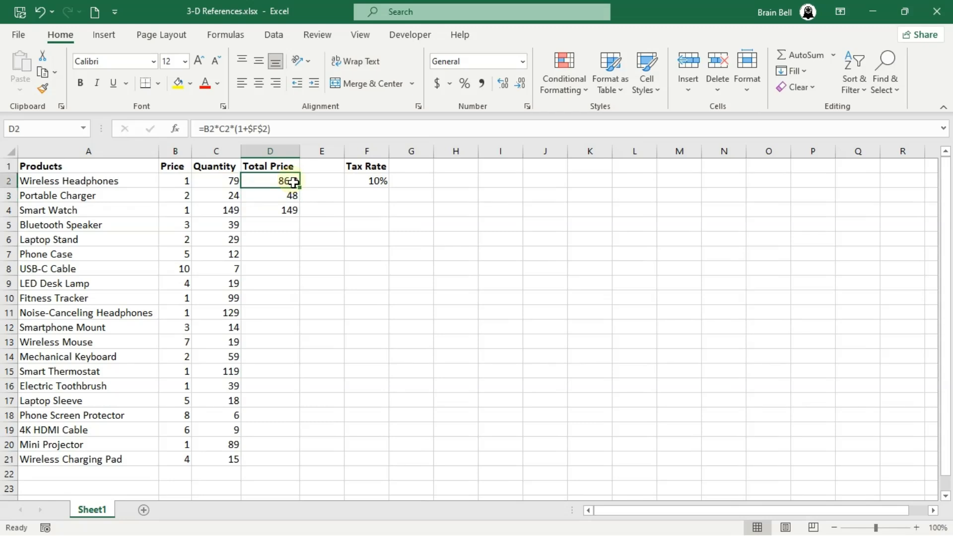
left_click_drag(298, 187, 300, 211)
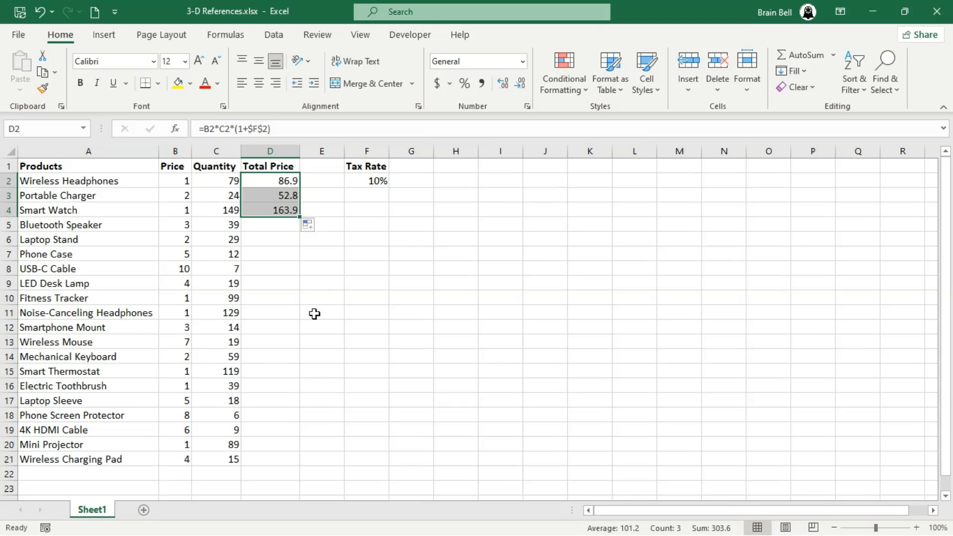
double_click(283, 193)
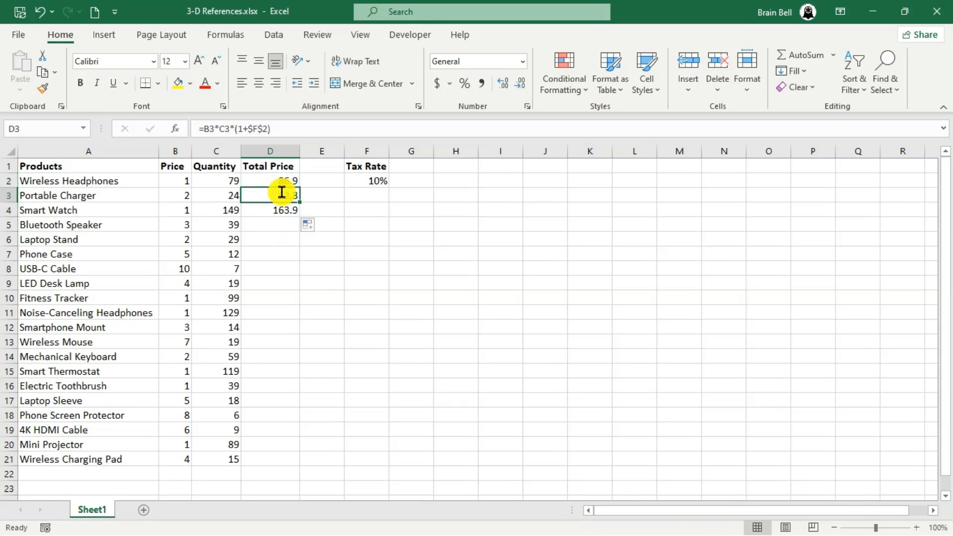
key("Escape")
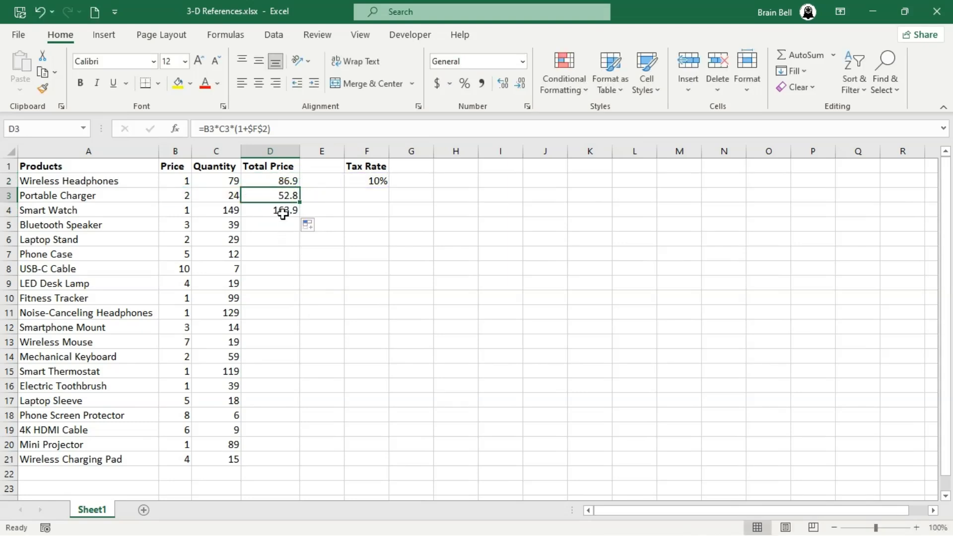
double_click(282, 211)
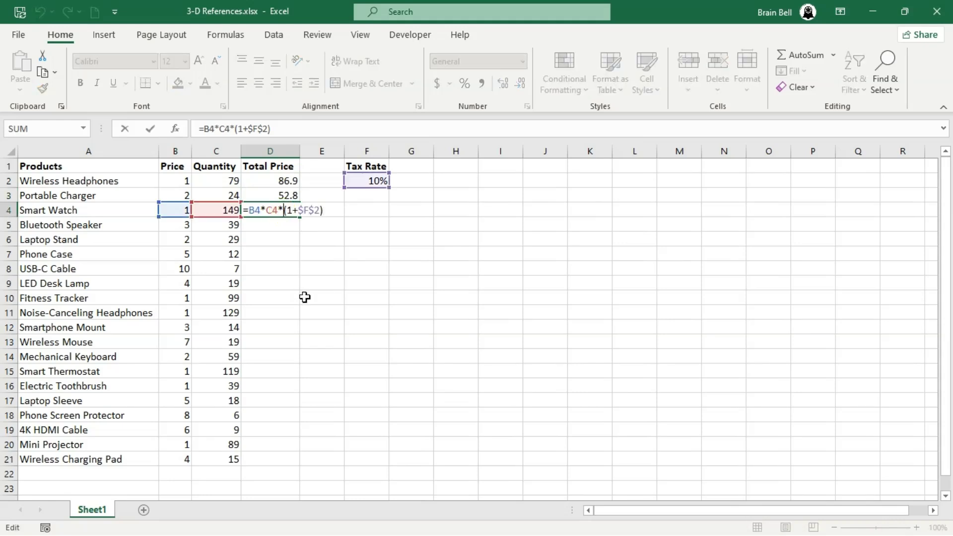
key("Escape")
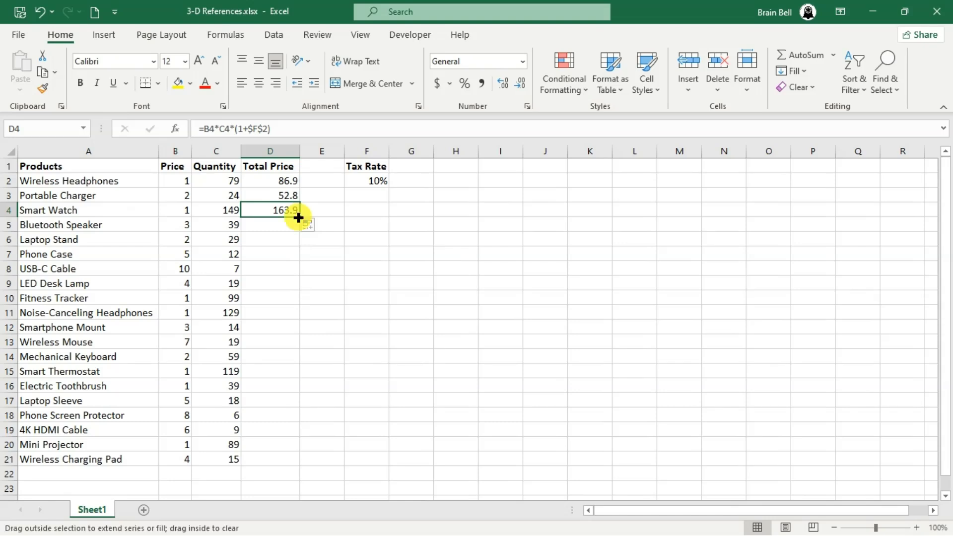
Fill the formula down to D21 and check the D14 and D21 formulas.
double_click(299, 218)
left_click(340, 359)
double_click(284, 355)
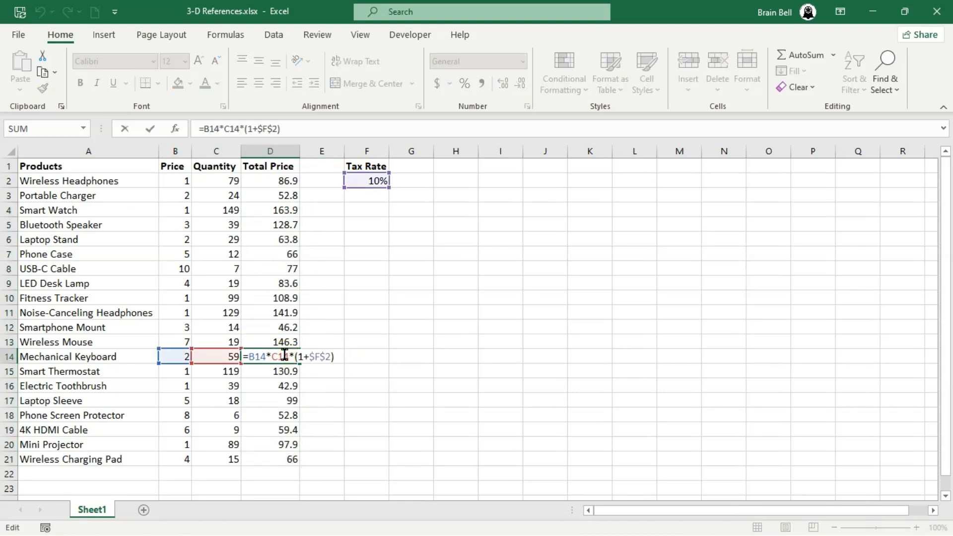
key("Escape")
double_click(286, 458)
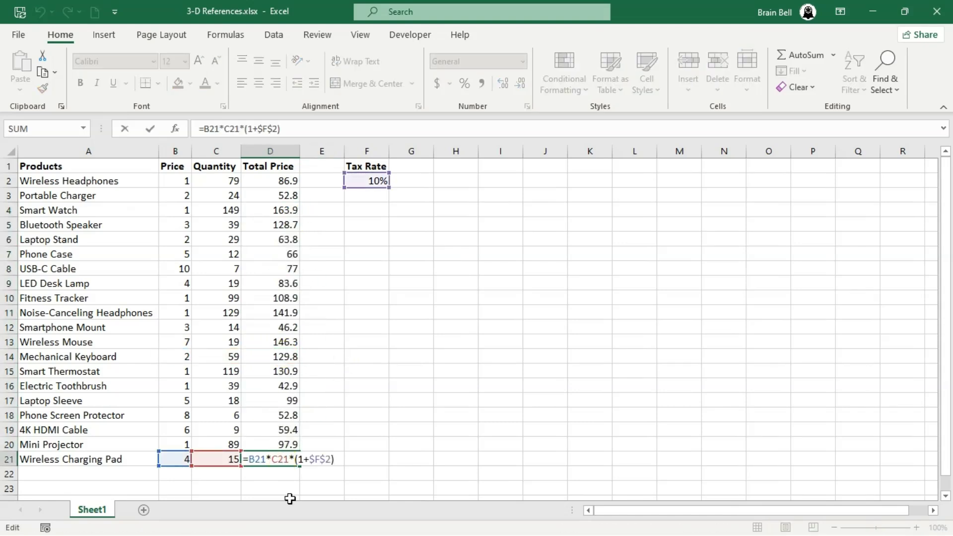
key("Escape")
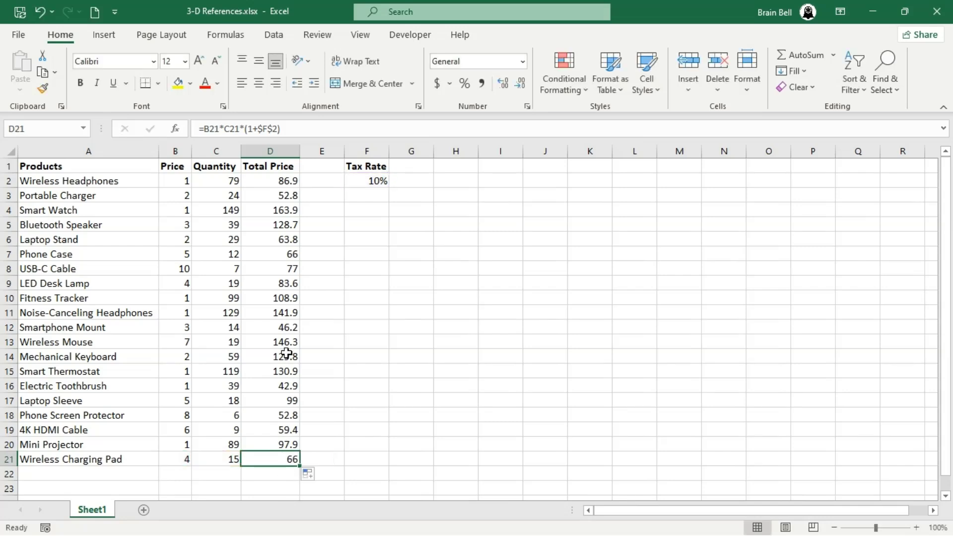
Enter plan headings Basic, Standard, Premium and VIP across row 1.
type("Bas")
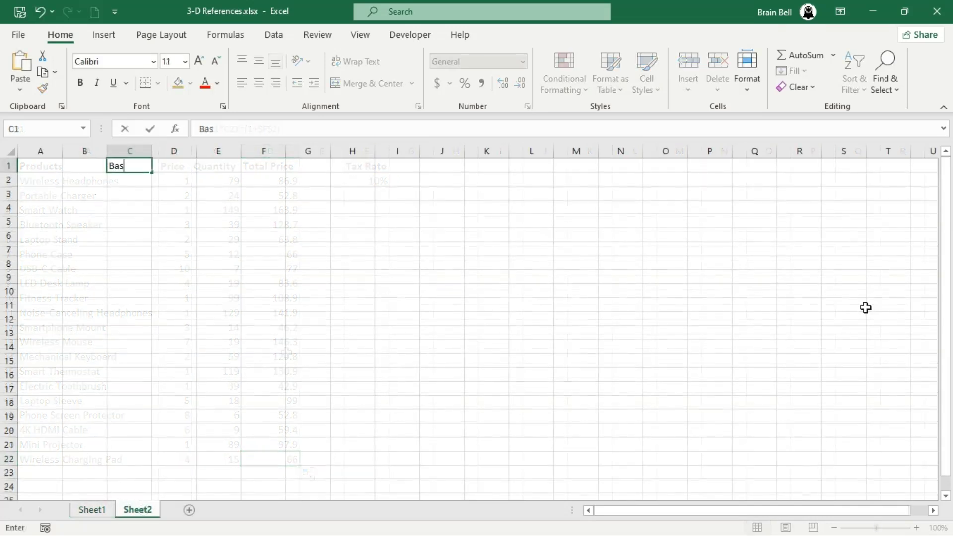
type("ic")
key("Tab")
type("Standard")
key("Tab")
type("Premium")
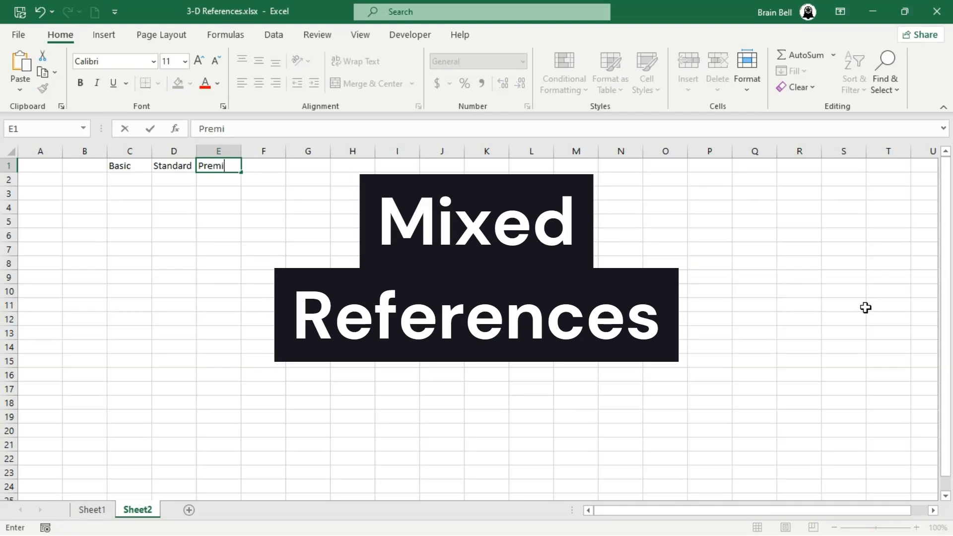
key("Tab")
type("VIP")
key("Return")
Enter durations 1, 3, 6 and 12 in A2:A5.
key("Home")
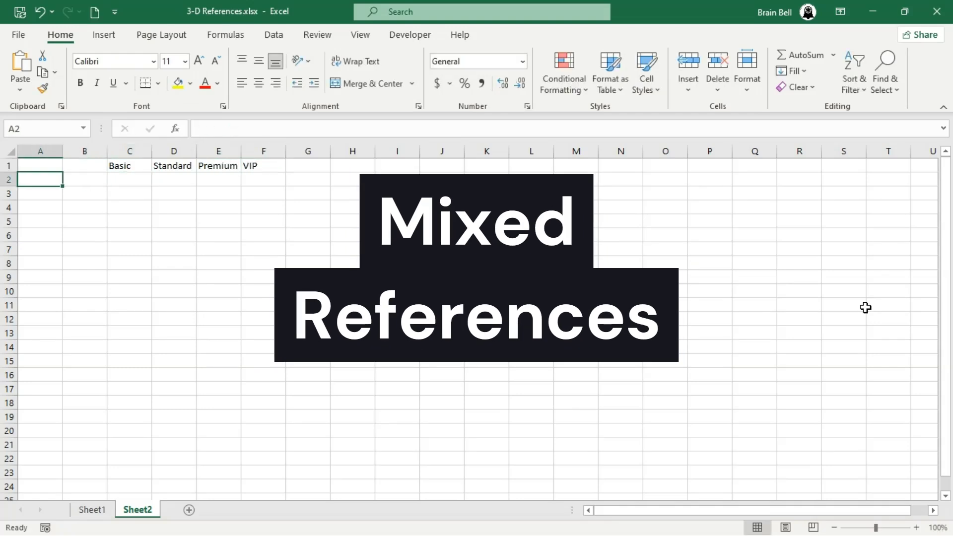
type("1")
key("Return")
type("3")
key("Return")
type("6")
key("Return")
type("12")
key("ctrl+Return")
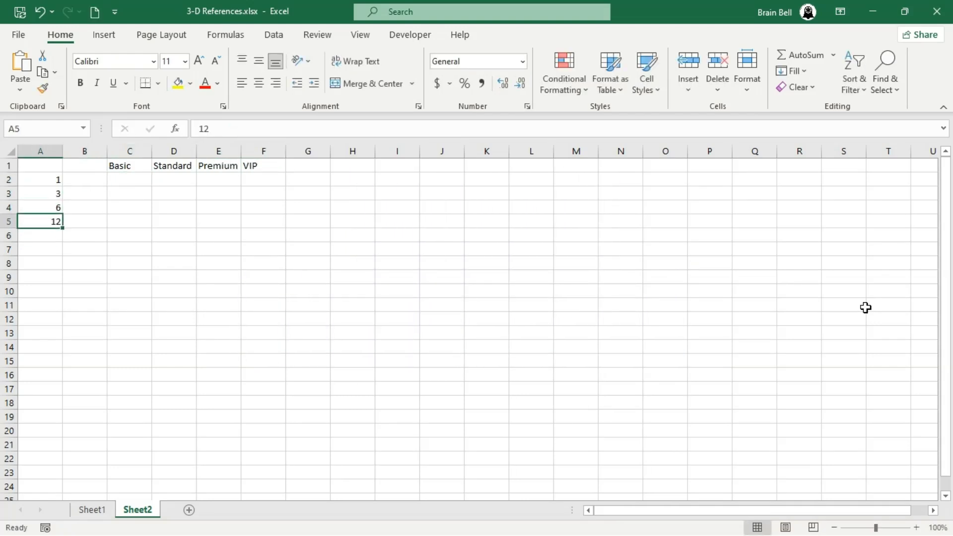
Label the durations Month, Months, Months, Months in column B and autofit column A.
key("ctrl+Up")
key("Right")
type("Month")
key("Return")
type("Months")
key("Return")
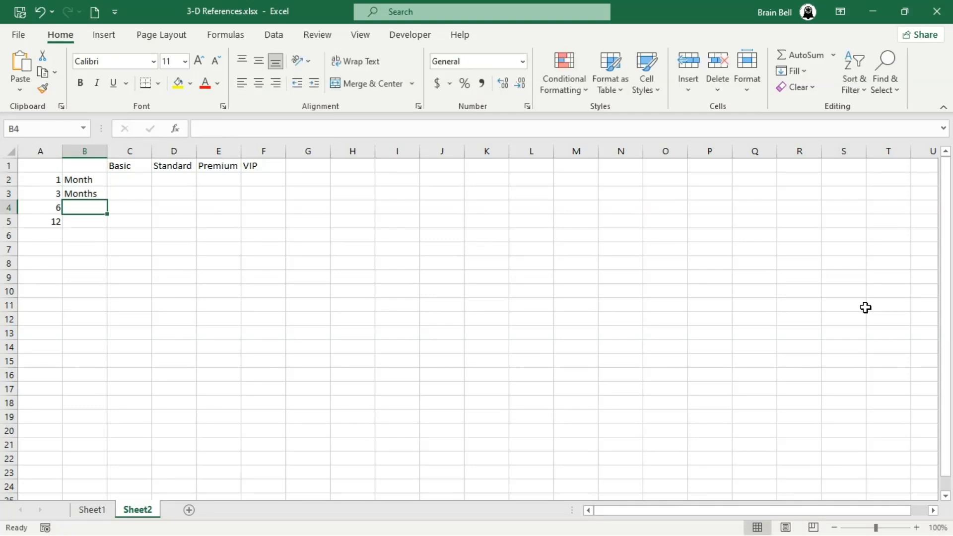
type("Months")
key("Return")
type("Months")
key("Return")
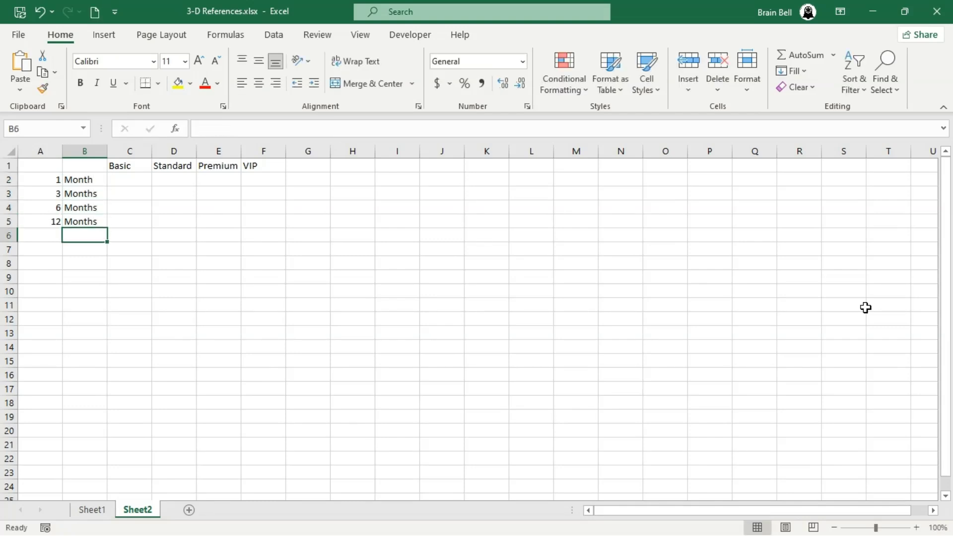
key("Up")
key("Up")
key("Up")
double_click(62, 152)
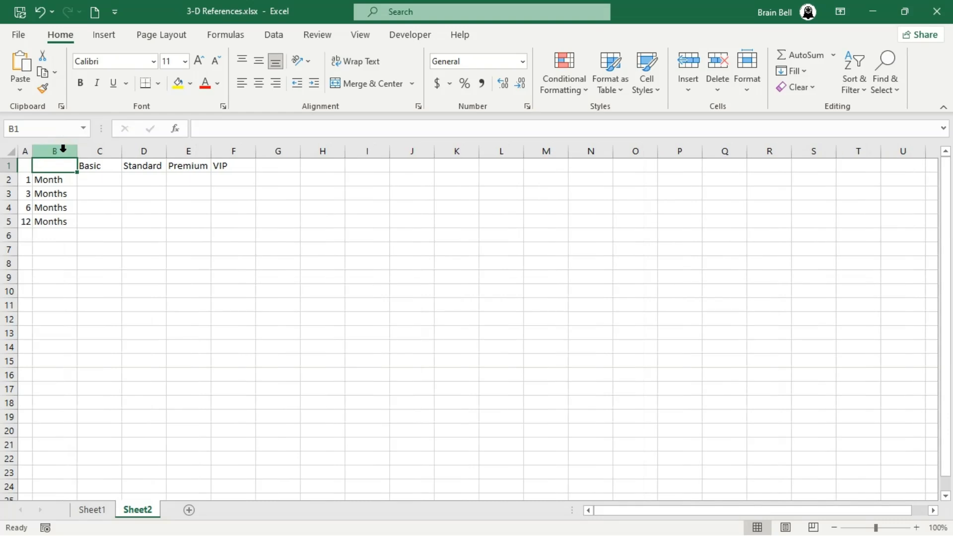
left_click(138, 277)
Enter one-month prices 50, 75, 100 and 150 in C2:F2.
left_click(100, 178)
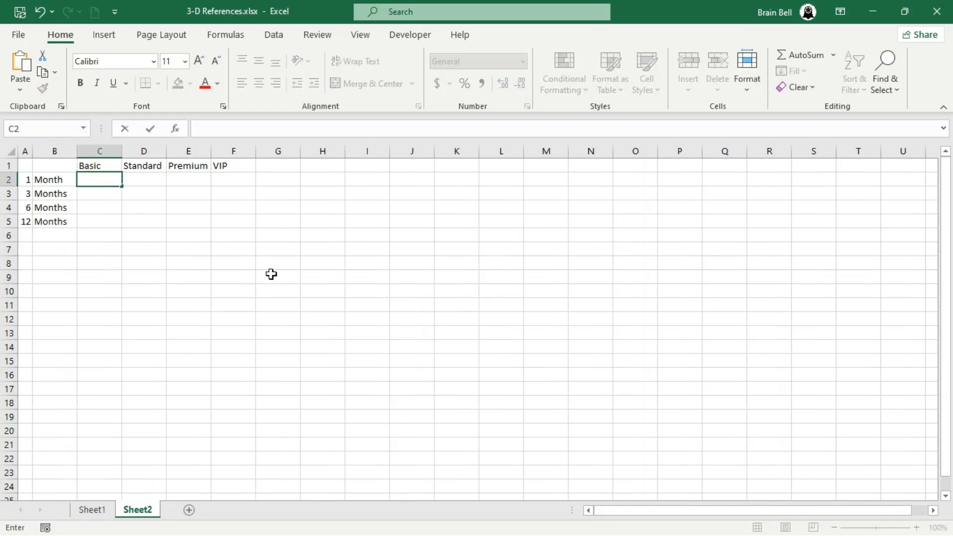
type("50")
key("Tab")
type("75")
key("Tab")
type("100")
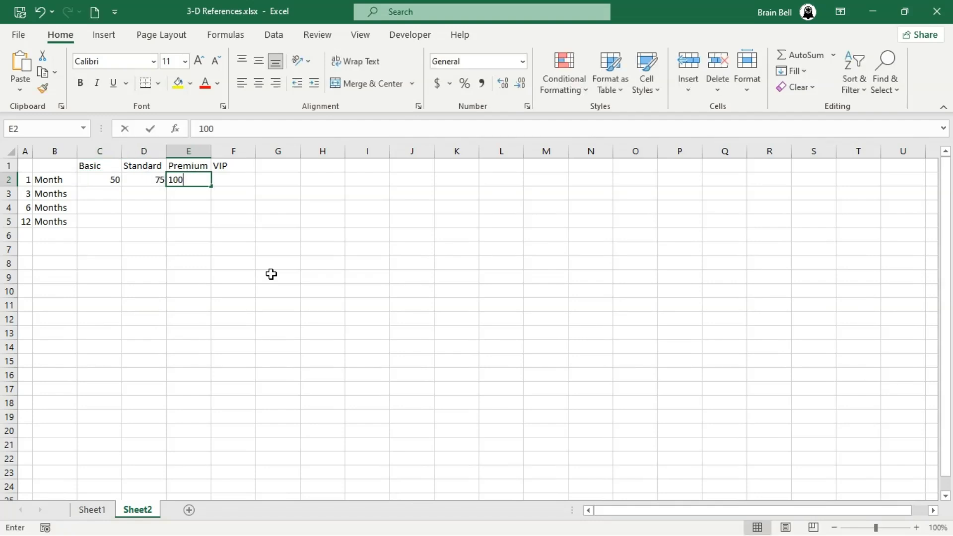
key("Tab")
type("1")
key("Return")
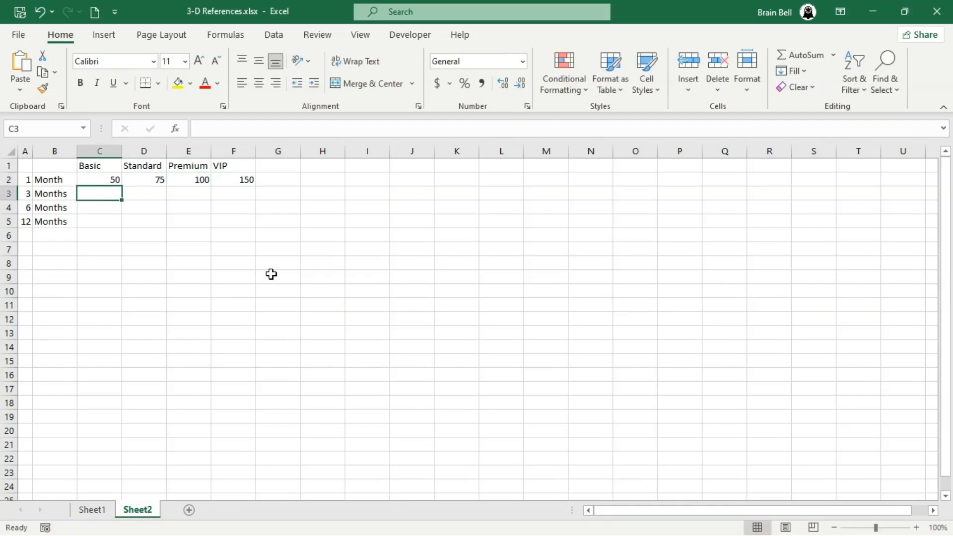
type("=")
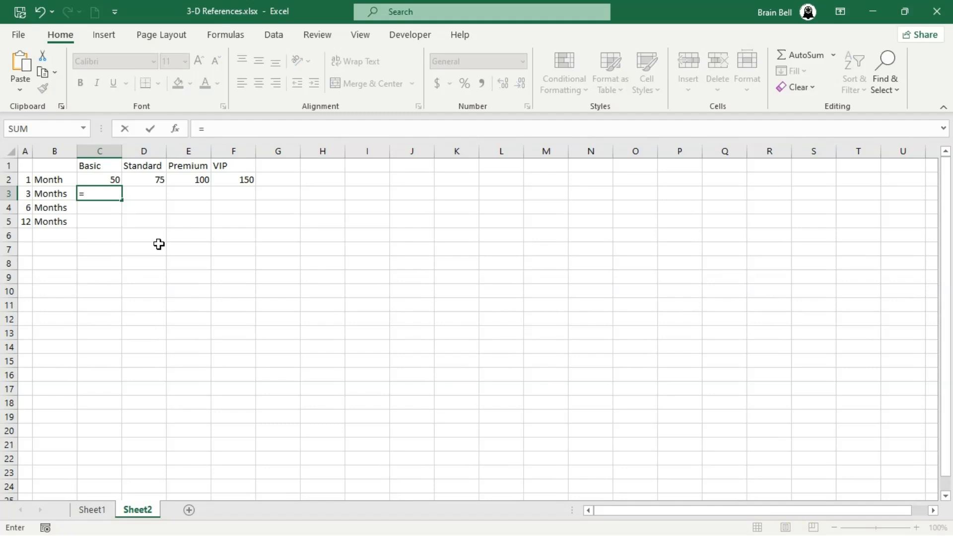
Enter =A3*C2 in C3 for a 3-month Basic price of 150.
key("Left")
key("Left")
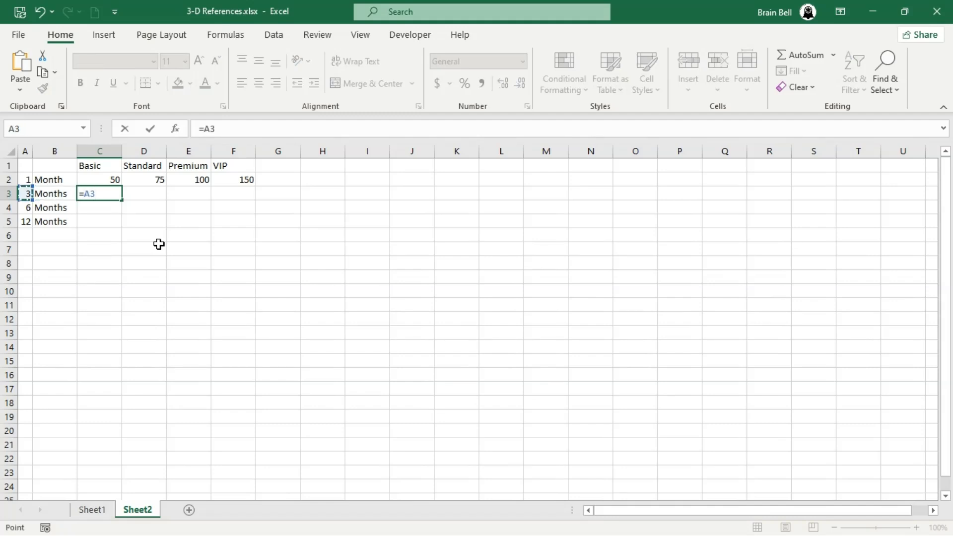
type("*")
key("Up")
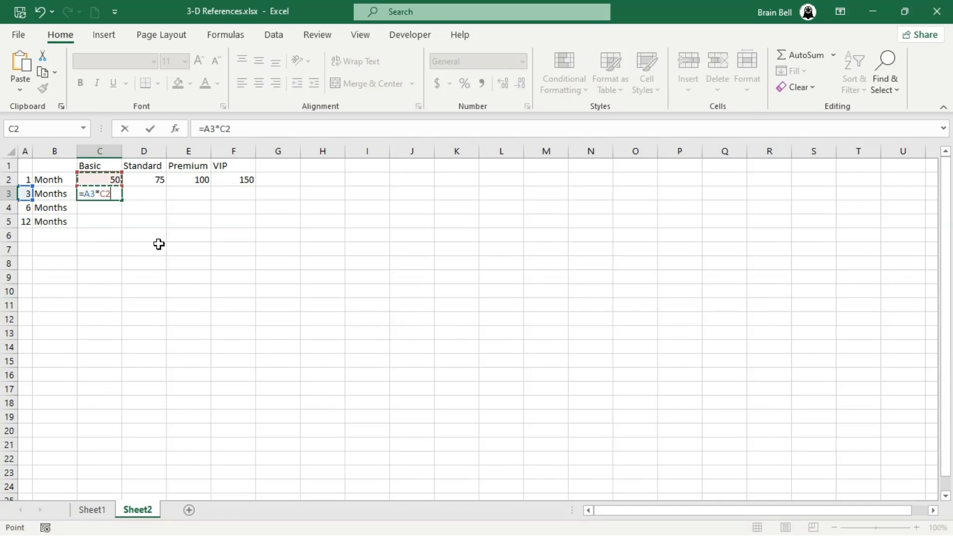
key("Return")
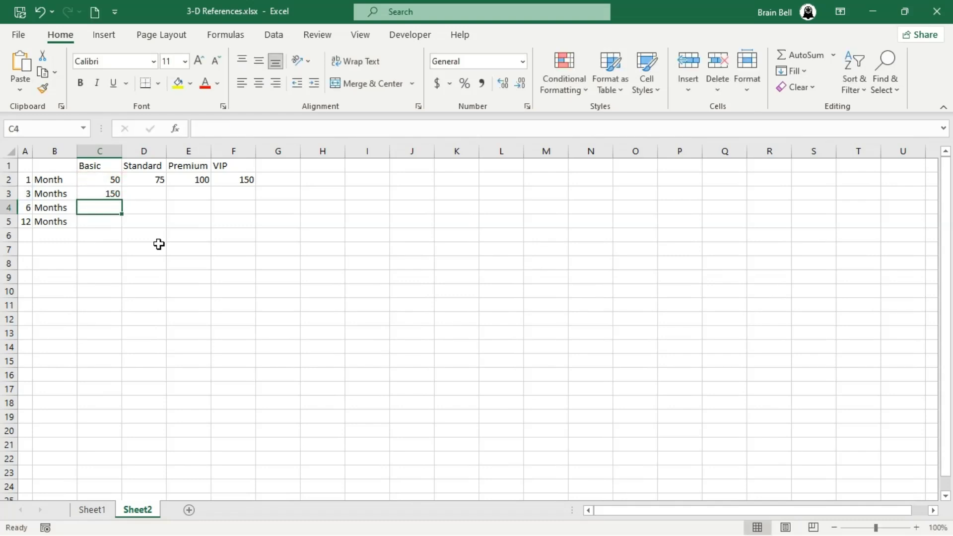
Copy C3 down to C4 and inspect its shifted =A4*C3 formula showing 900.
left_click(110, 192)
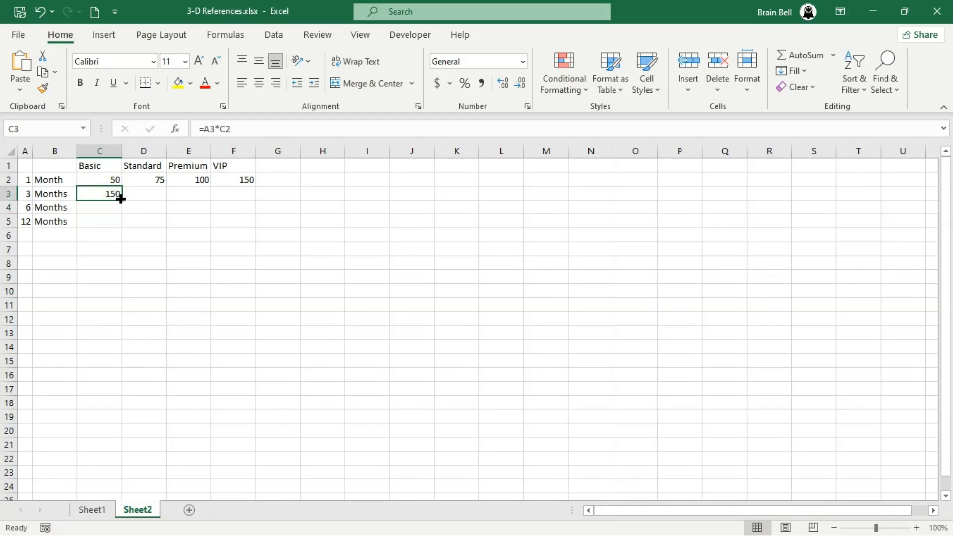
left_click_drag(120, 198, 121, 210)
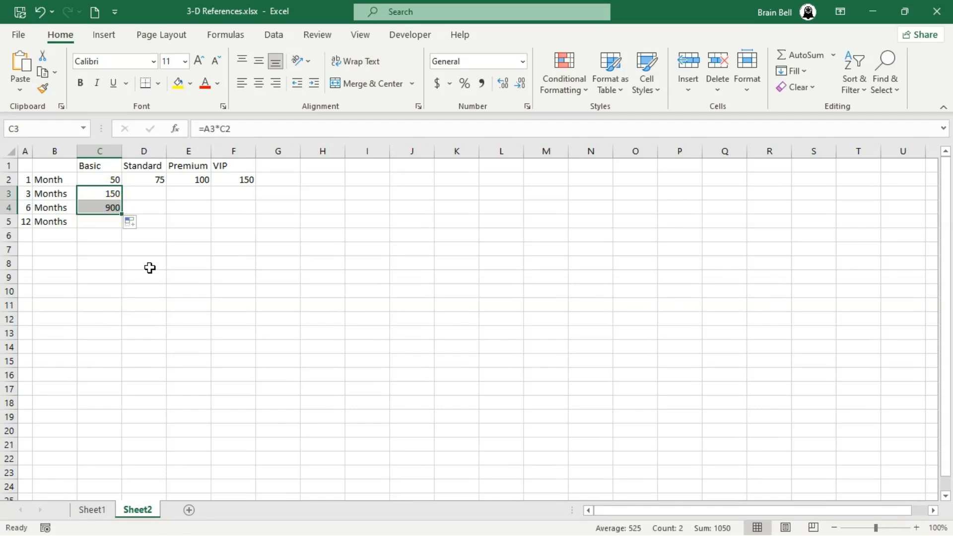
double_click(102, 206)
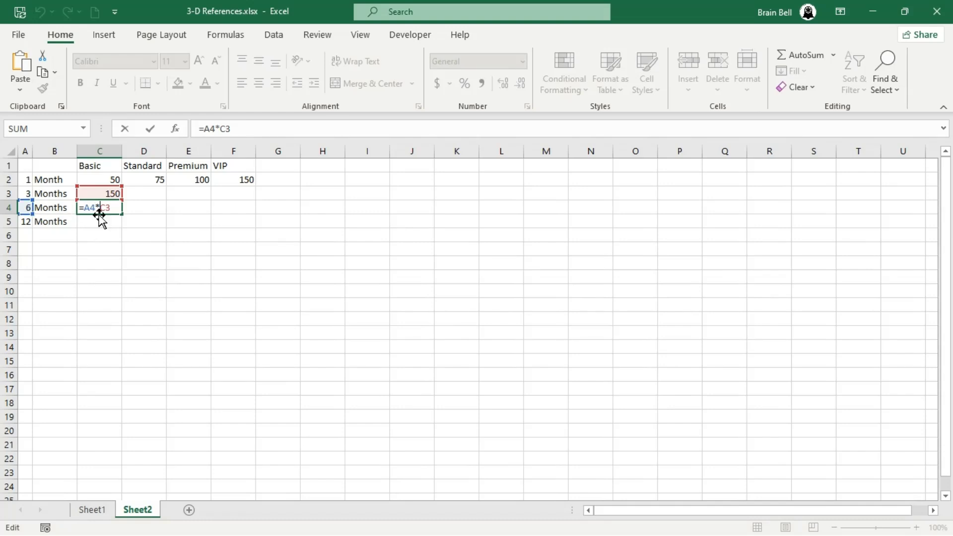
left_click(116, 177)
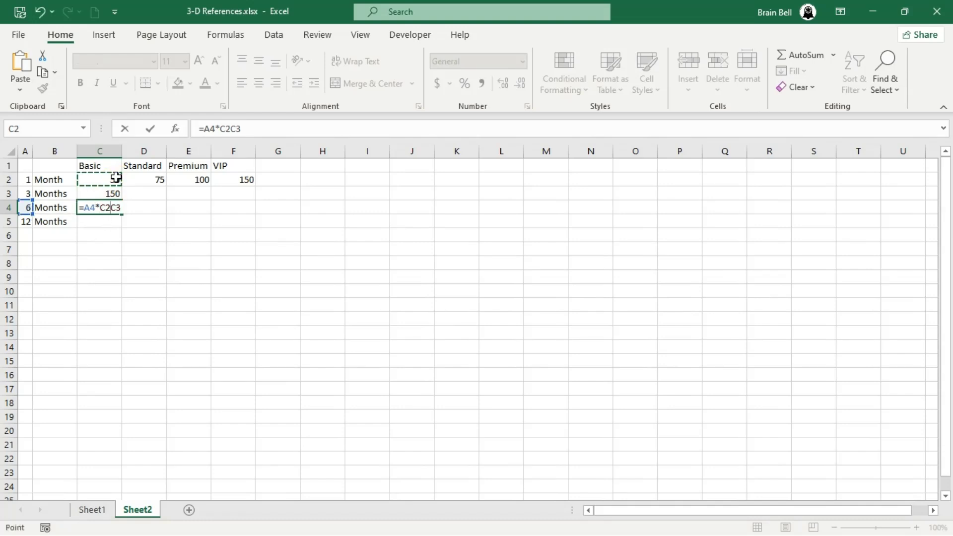
key("Escape")
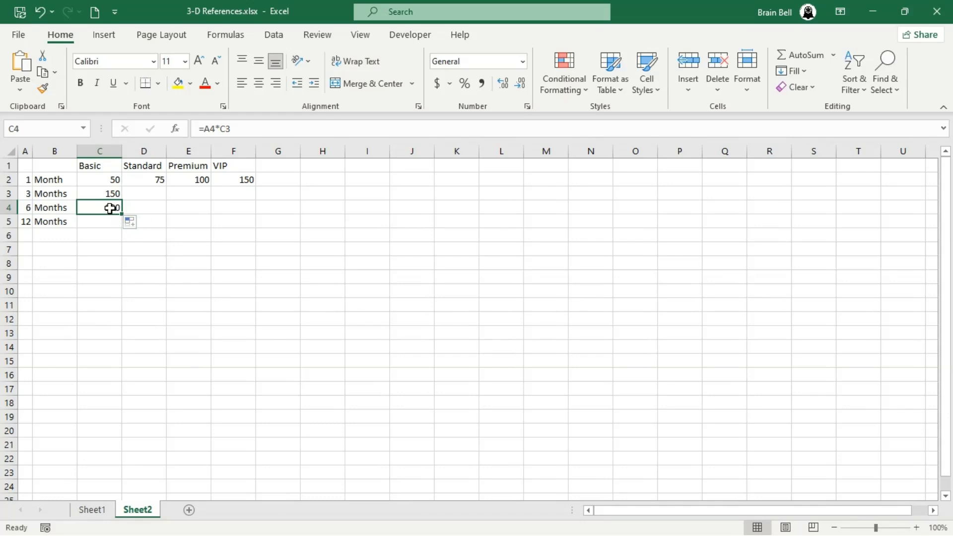
double_click(110, 194)
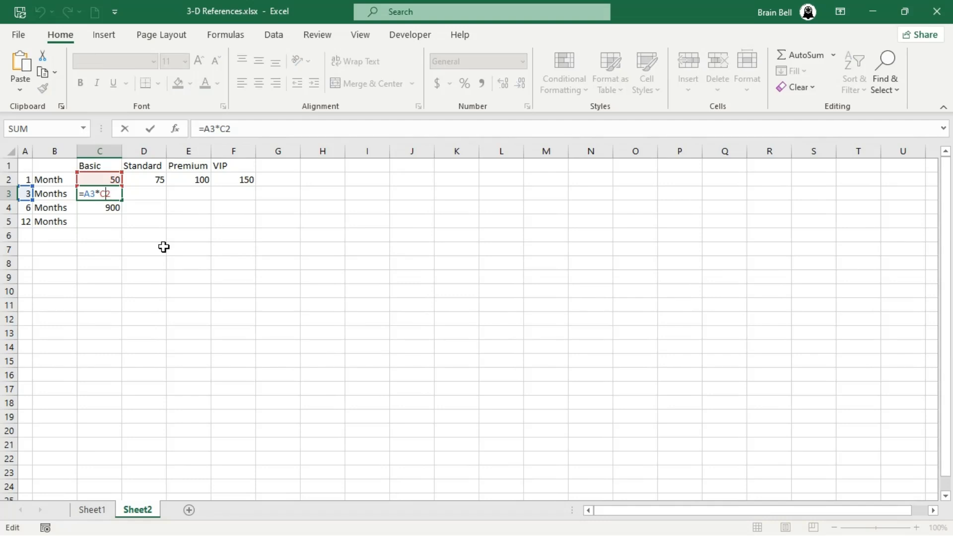
Change C3 to =A3*C$2 and copy it to C4, giving 300.
type("$")
key("Return")
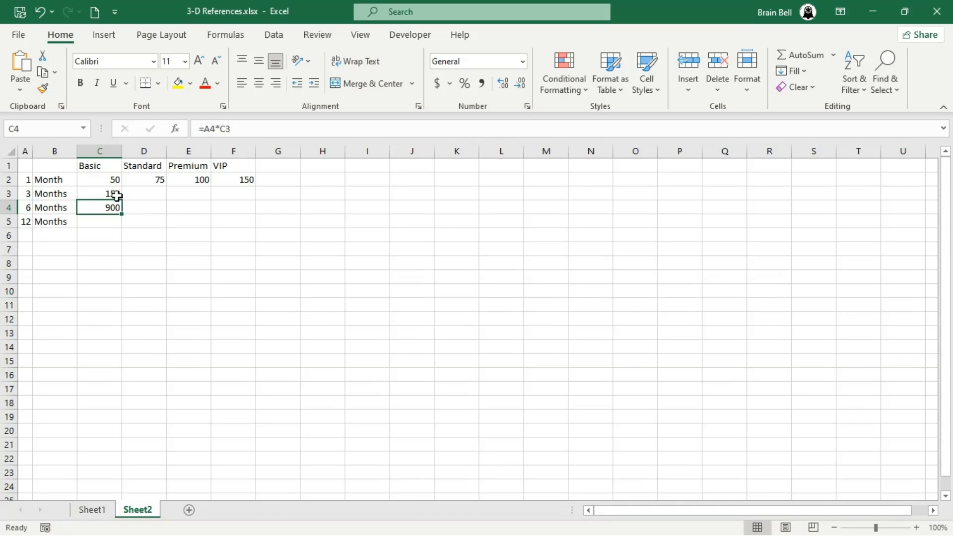
left_click(114, 191)
left_click_drag(121, 198, 119, 208)
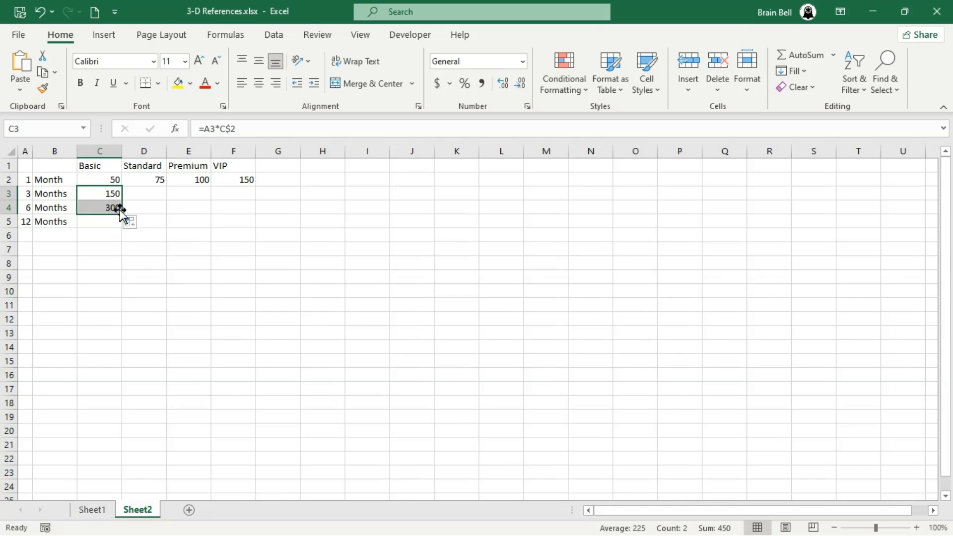
left_click(111, 195)
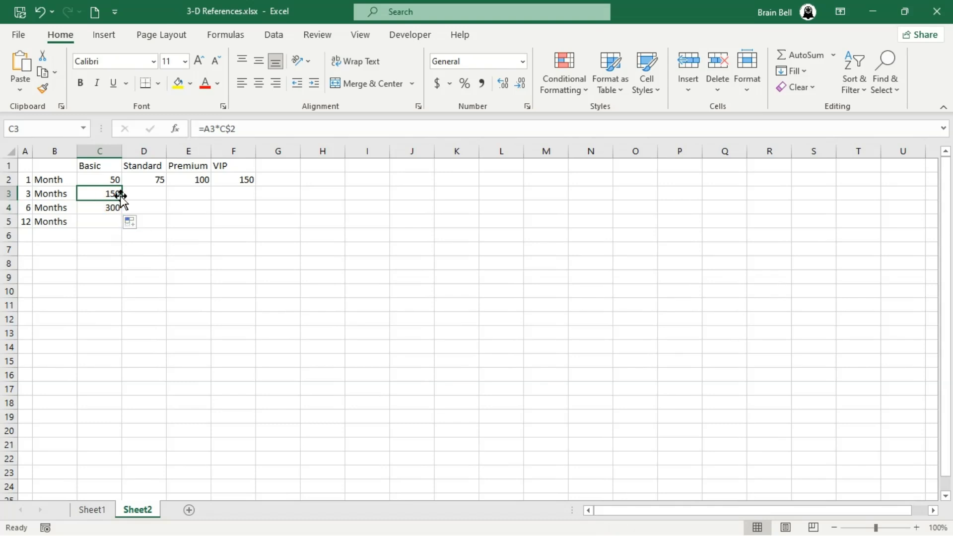
Copy C3 right into D3 and inspect its =B3*D$2 formula returning #VALUE!
left_click_drag(122, 200, 153, 199)
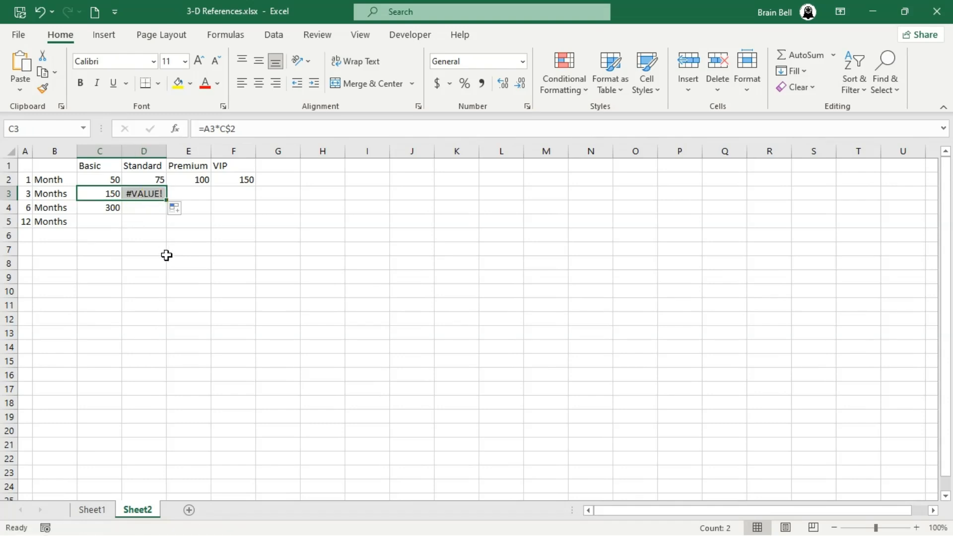
double_click(149, 195)
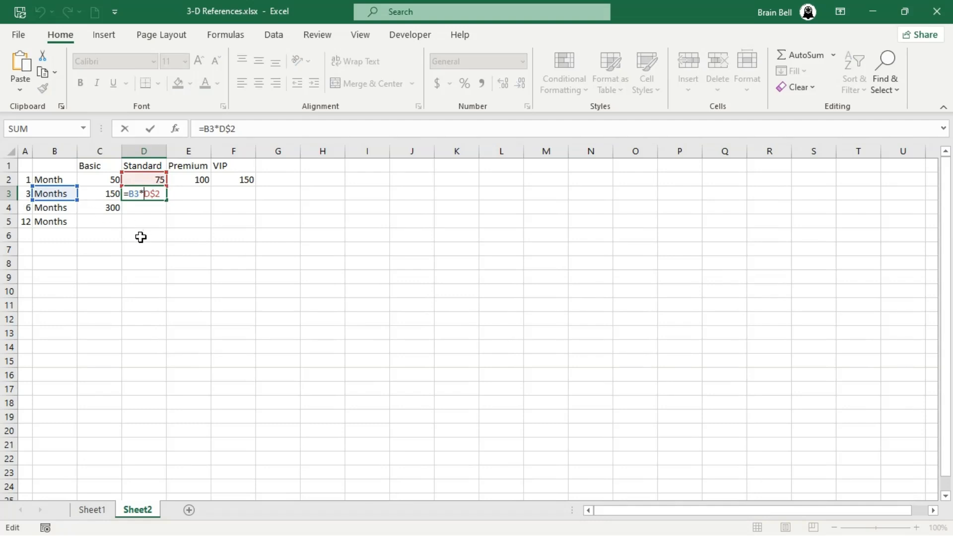
key("Escape")
Change C3 to =$A3*C$2 and fill it across and down through C3:F5.
key("Left")
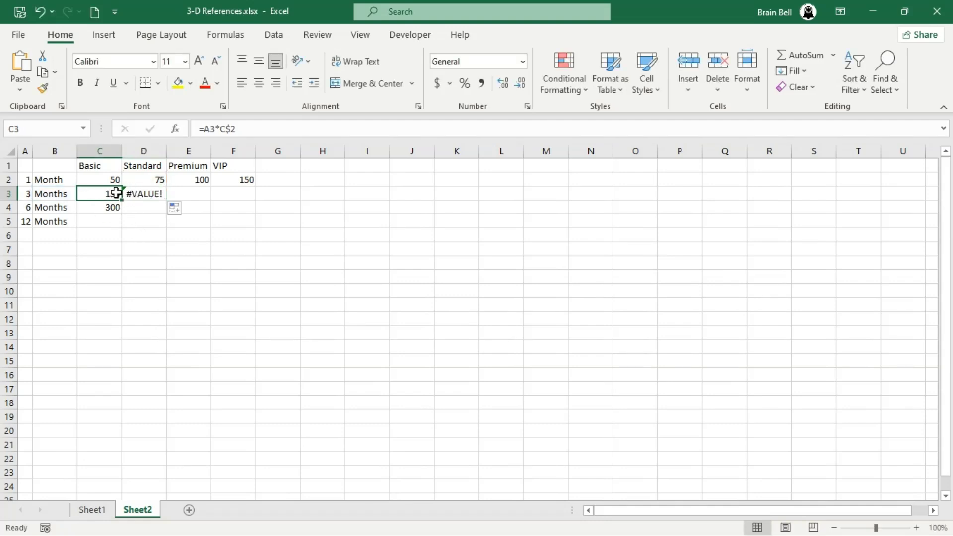
double_click(106, 188)
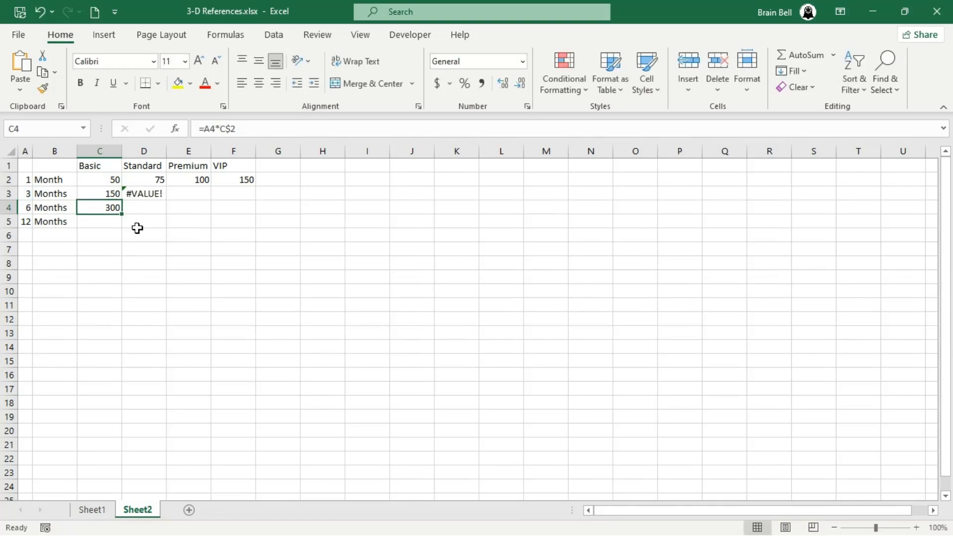
left_click(116, 193)
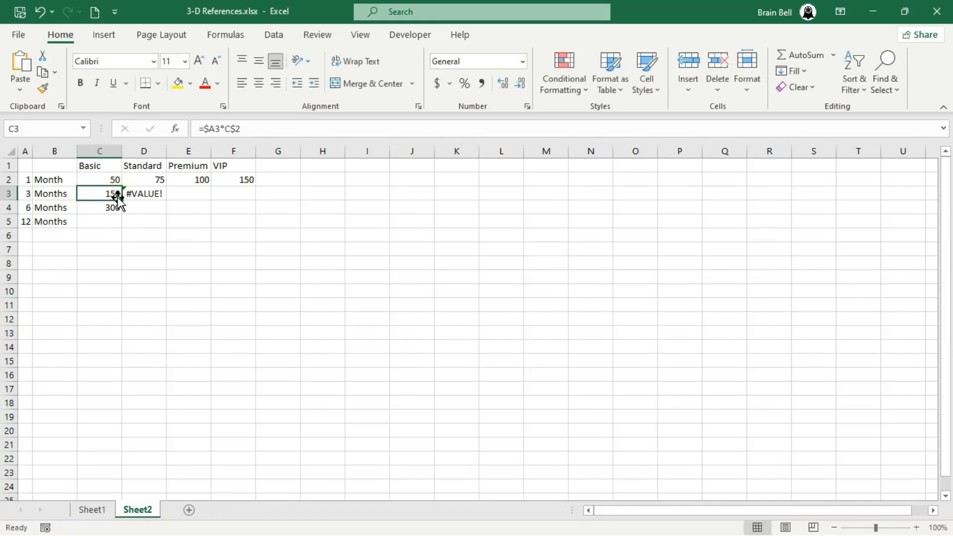
left_click_drag(119, 199, 160, 206)
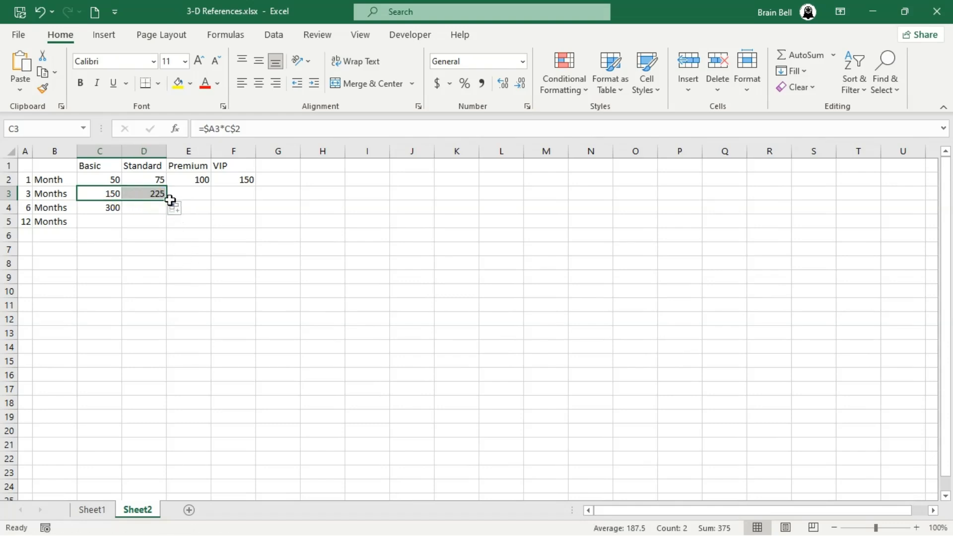
mouse_move(167, 199)
left_mouse_down()
mouse_move(249, 197)
mouse_move(254, 228)
left_mouse_up()
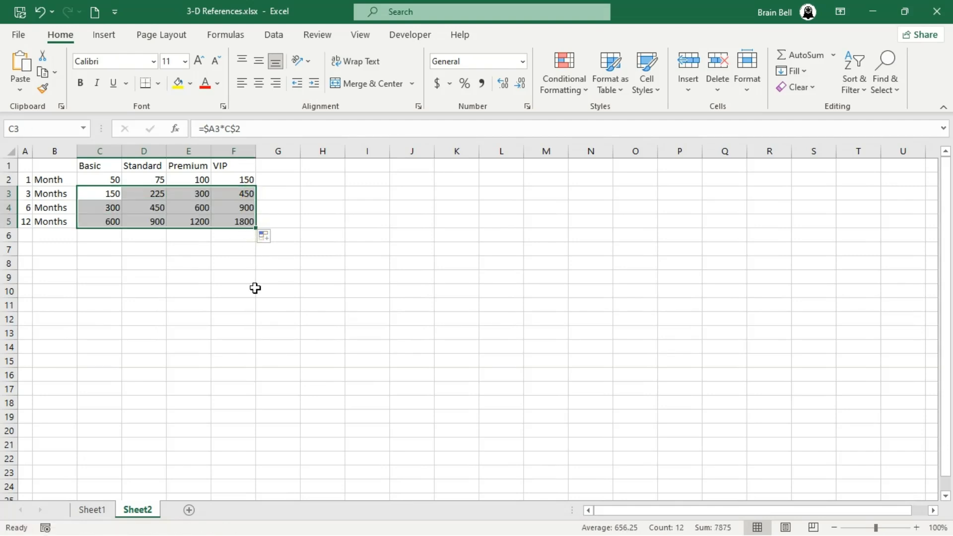
Inspect the mixed-reference formulas in F5, E5, D5 and C5 without changing them.
left_click(223, 275)
double_click(240, 223)
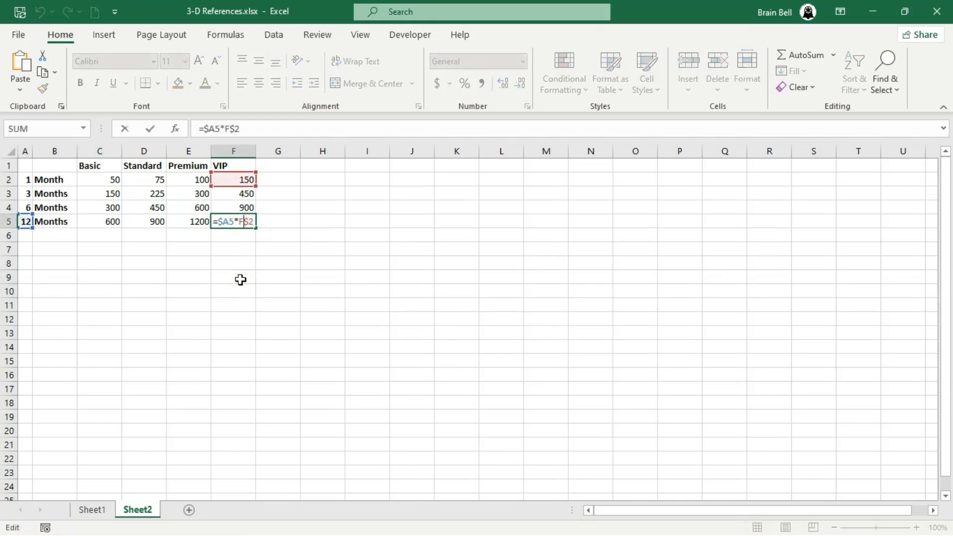
key("Escape")
double_click(193, 222)
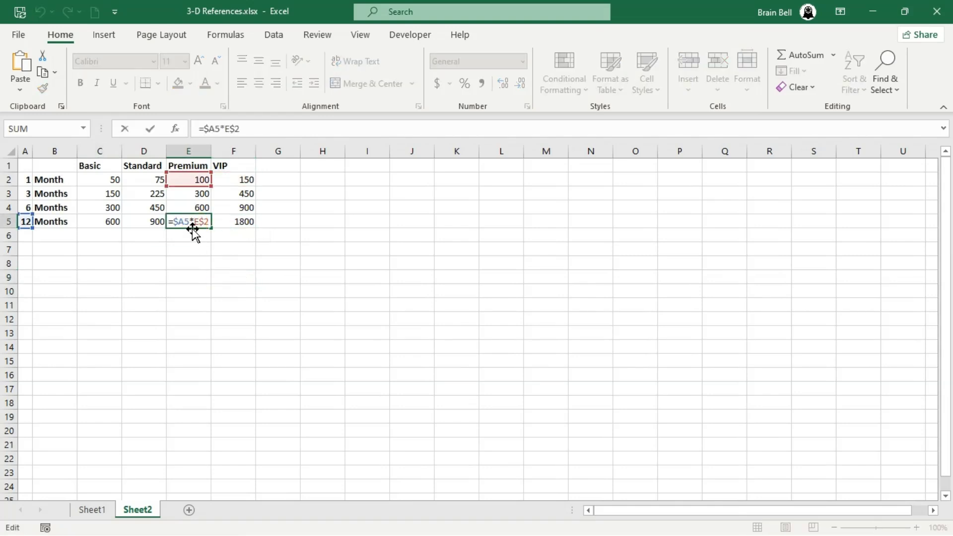
key("Escape")
double_click(150, 221)
key("Escape")
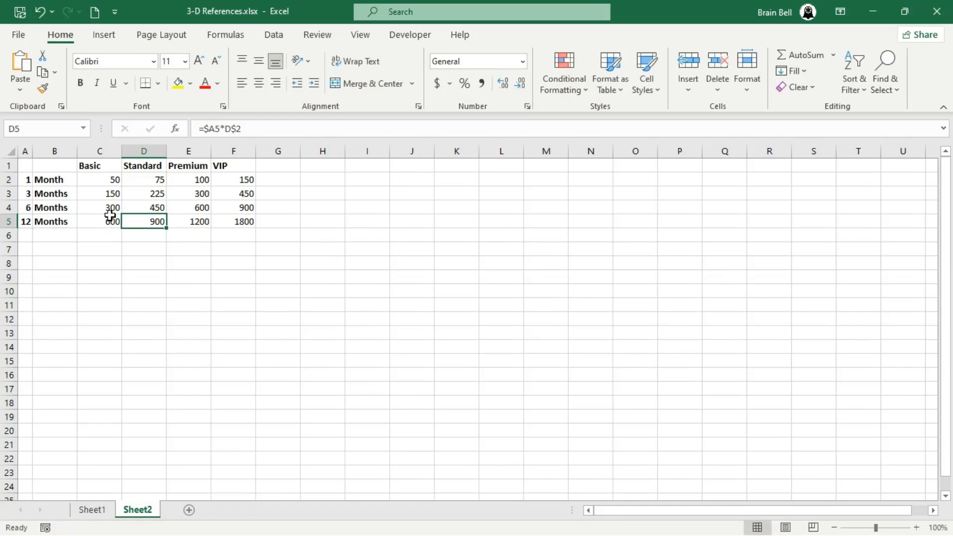
double_click(110, 218)
key("Escape")
Check the row-3 formulas in E3, F3 and C3, then select the VIP price in F2.
double_click(205, 194)
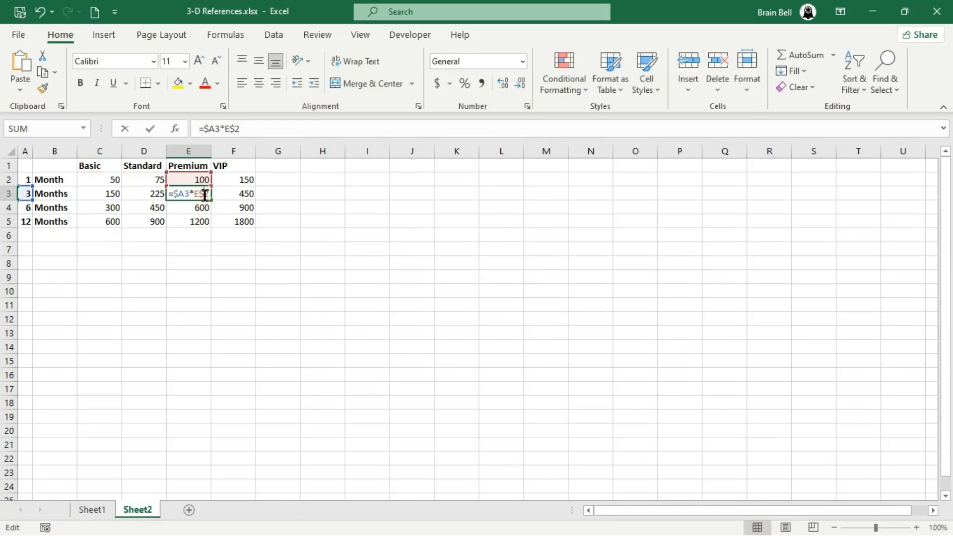
key("Escape")
double_click(248, 195)
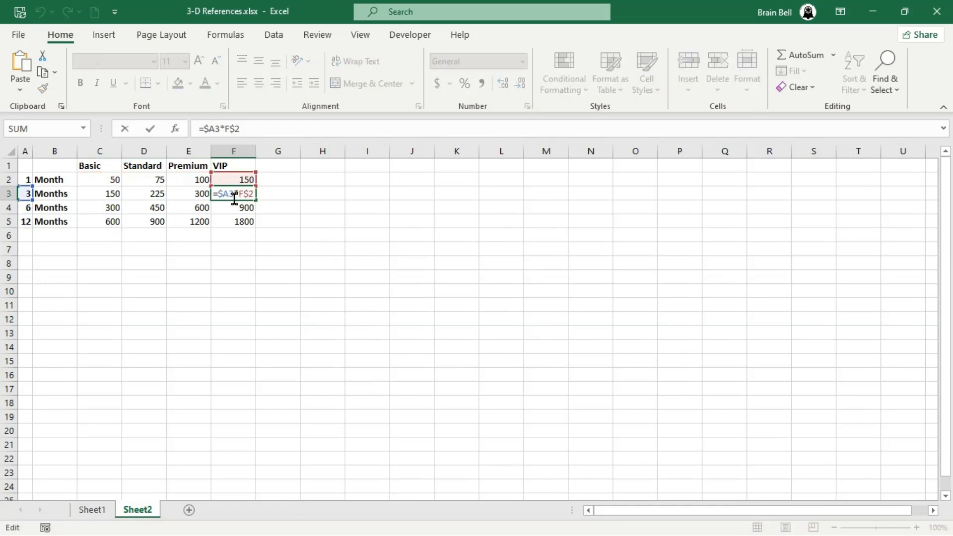
key("Escape")
double_click(110, 193)
key("Escape")
left_click(246, 179)
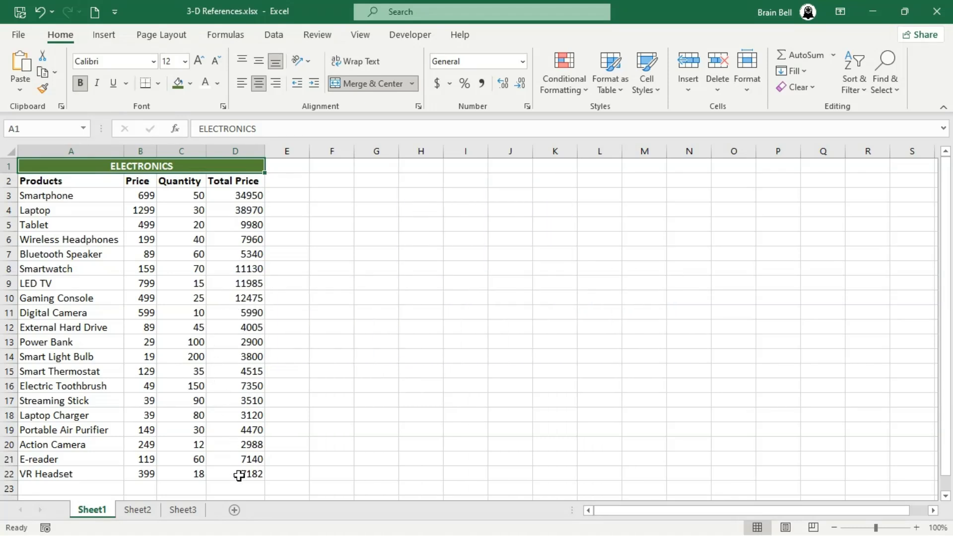
Browse the General Grocery and Fruits and Vegetables sheets, then select the cell below Electronics' Total Price column.
left_click(145, 514)
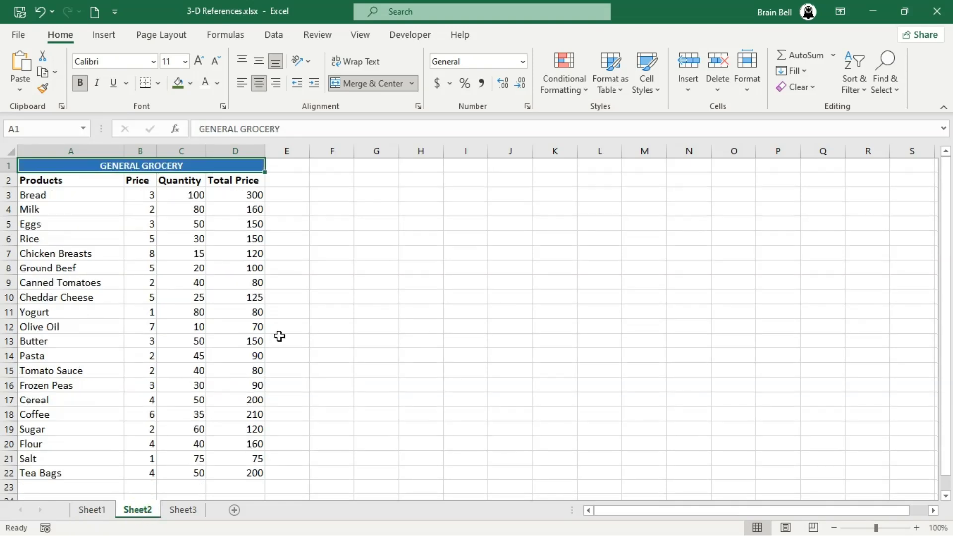
left_click(183, 511)
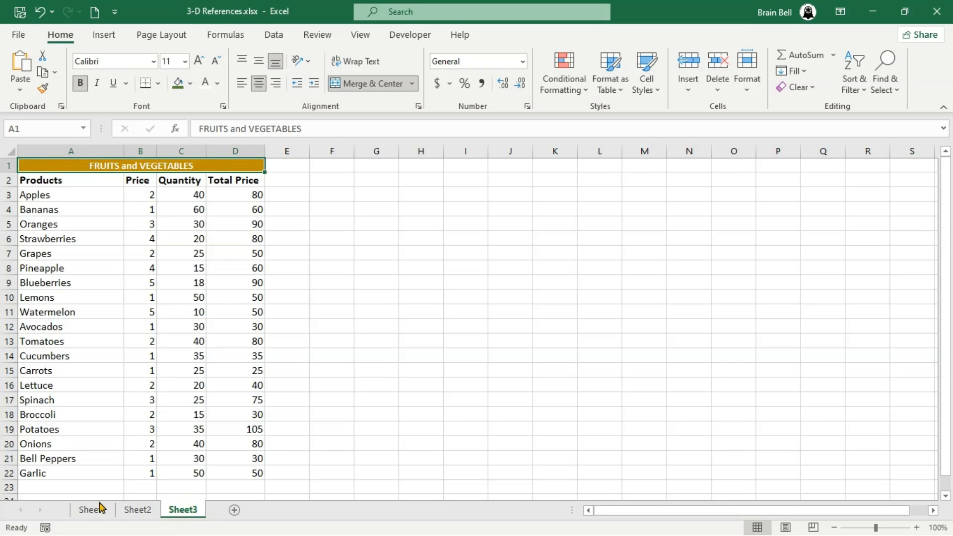
left_click(135, 511)
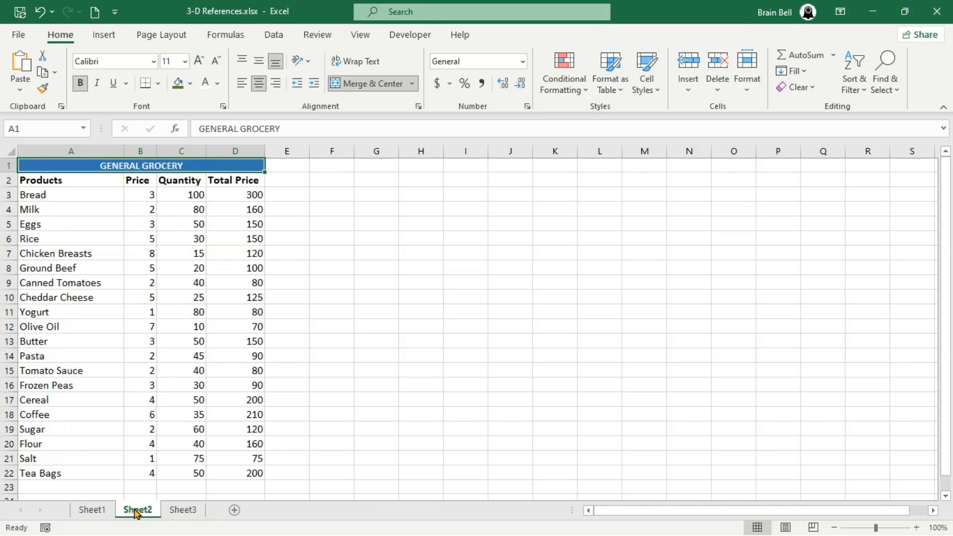
left_click(102, 511)
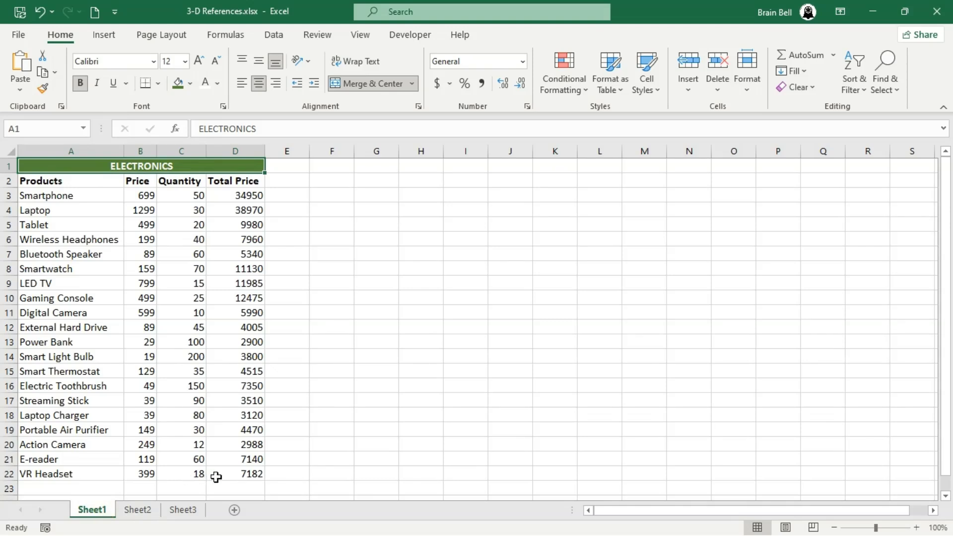
left_click(243, 486)
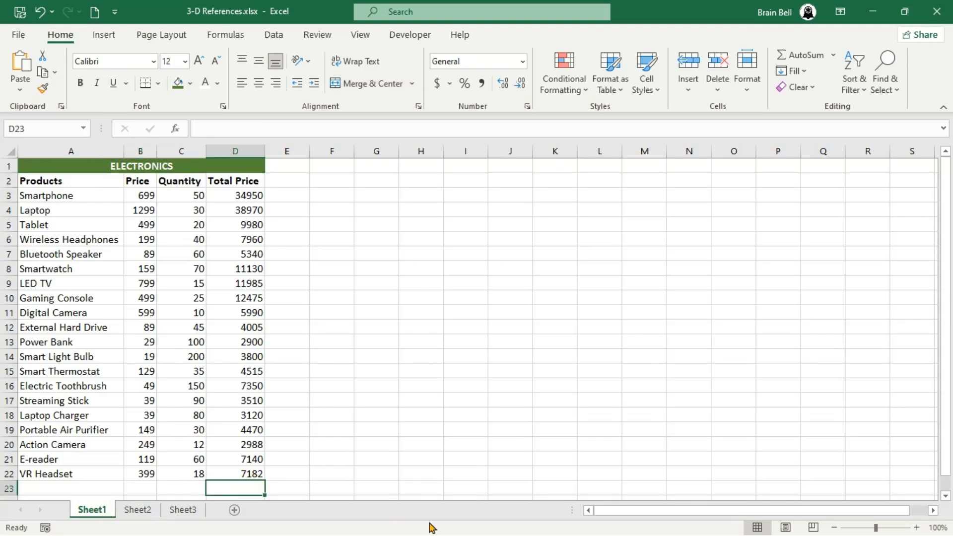
Label F2 of the Electronics sheet 'Total Sale (all sheets)' and move toward I2.
left_click(328, 179)
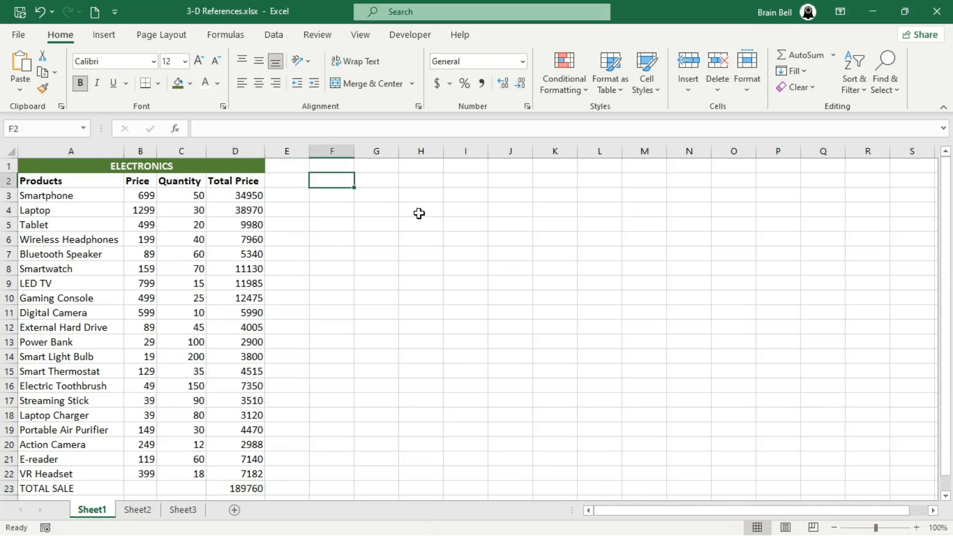
type("tota")
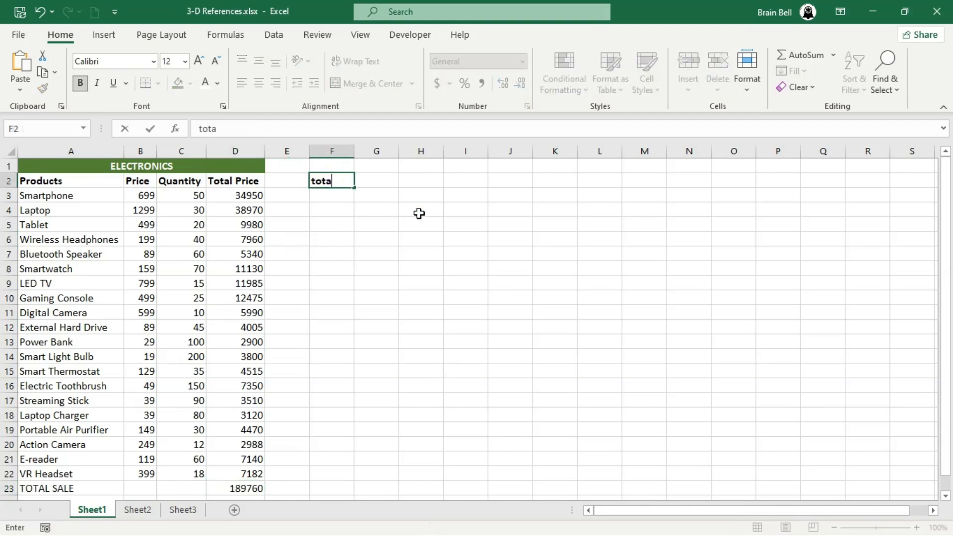
type("l")
key("BackSpace")
key("BackSpace")
key("BackSpace")
key("BackSpace")
key("BackSpace")
type("to")
key("BackSpace")
key("BackSpace")
type("Total Sale")
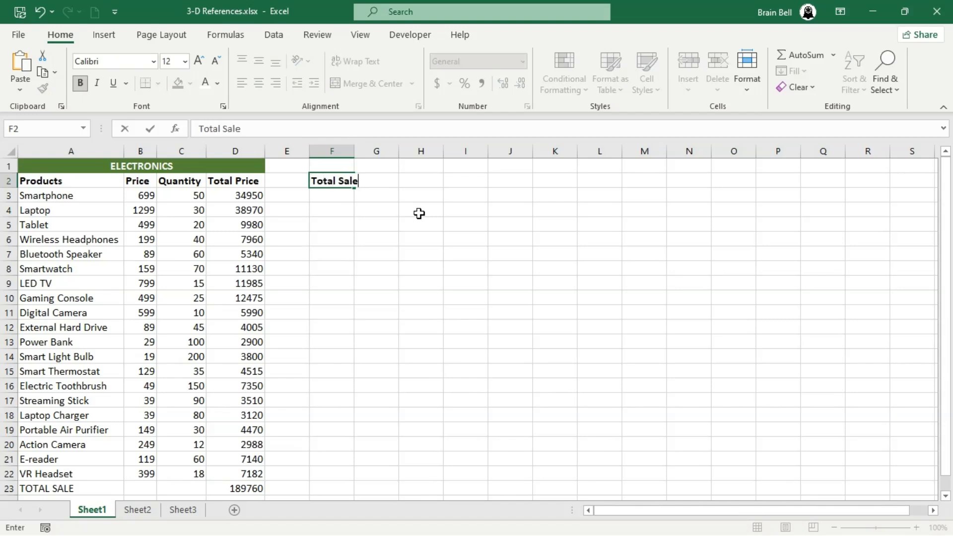
type(" (")
type("all sheet")
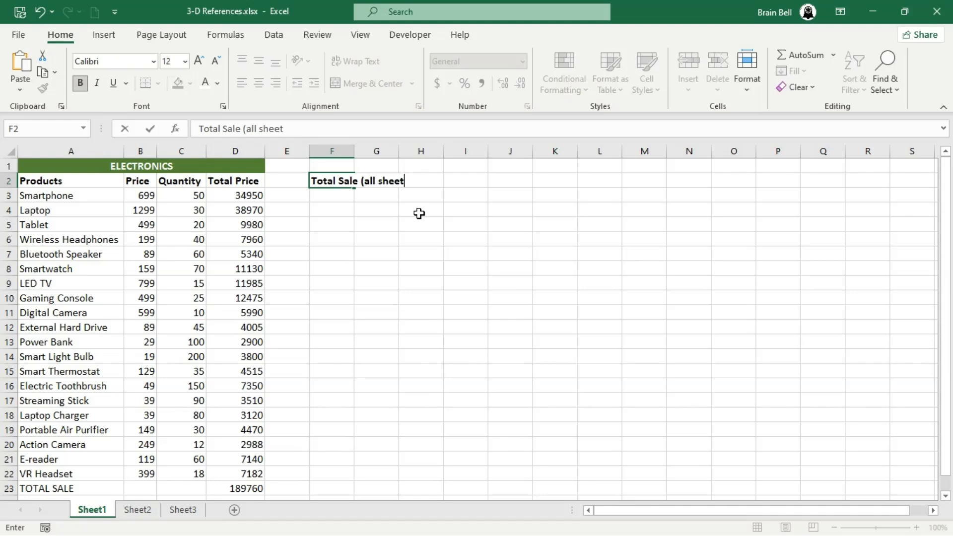
type("s)")
key("Tab")
key("Tab")
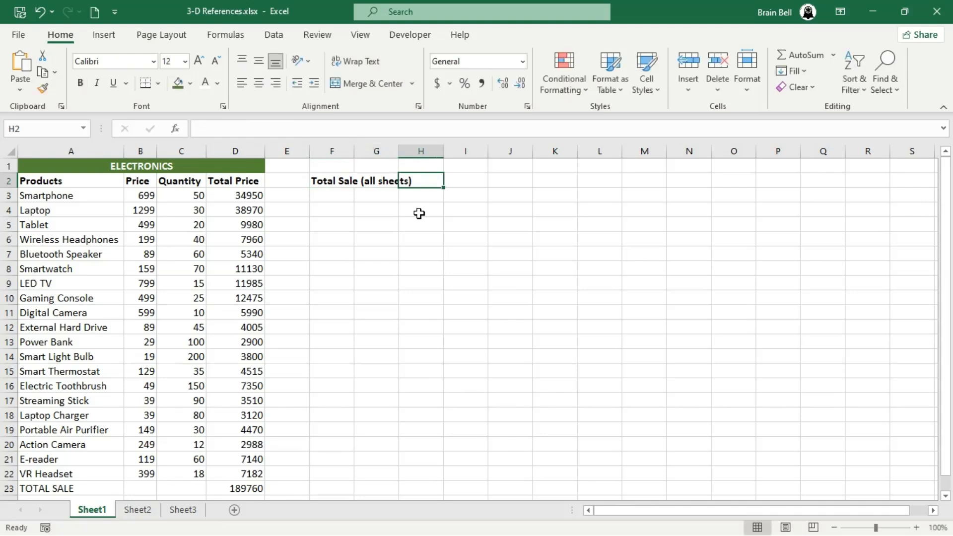
key("Tab")
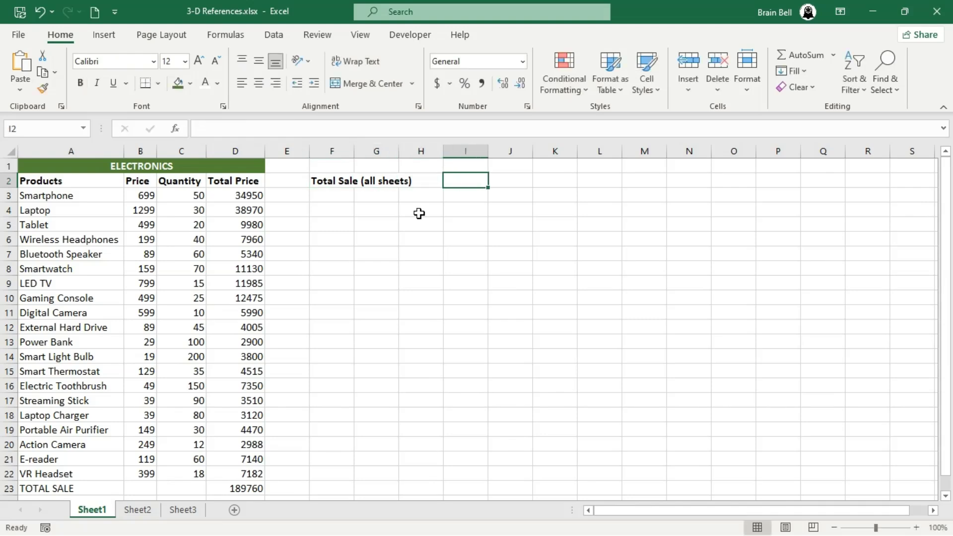
Enter =SUM(Sheet1:Sheet3!D3:D22) in I2 to total D3:D22 across all three sheets.
type("=SUM(")
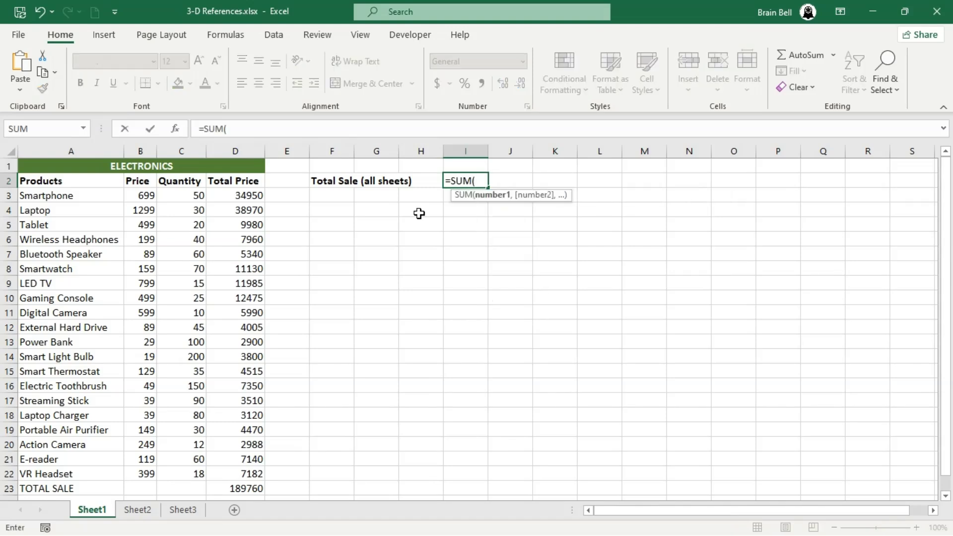
type("Sheet1")
type(":")
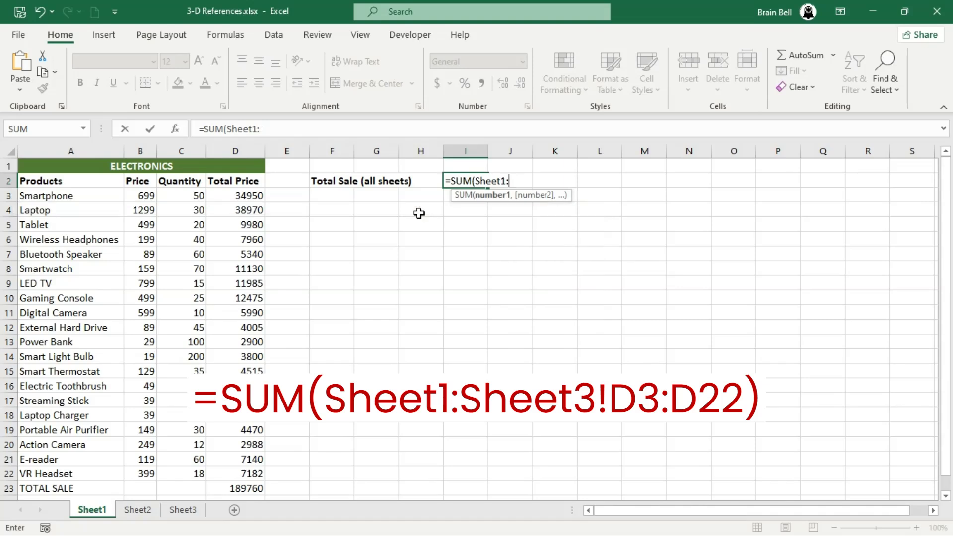
type("Sheet3!")
type("D")
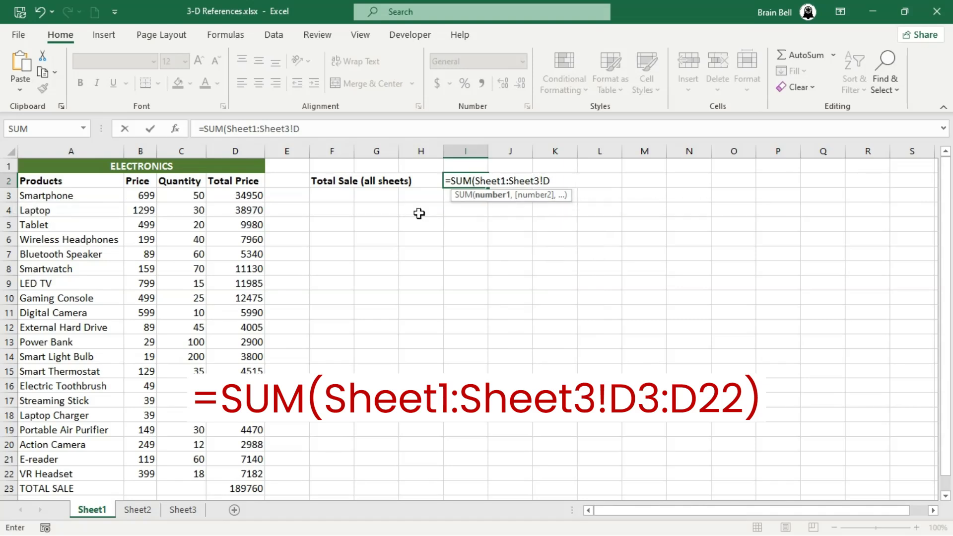
type("3:D")
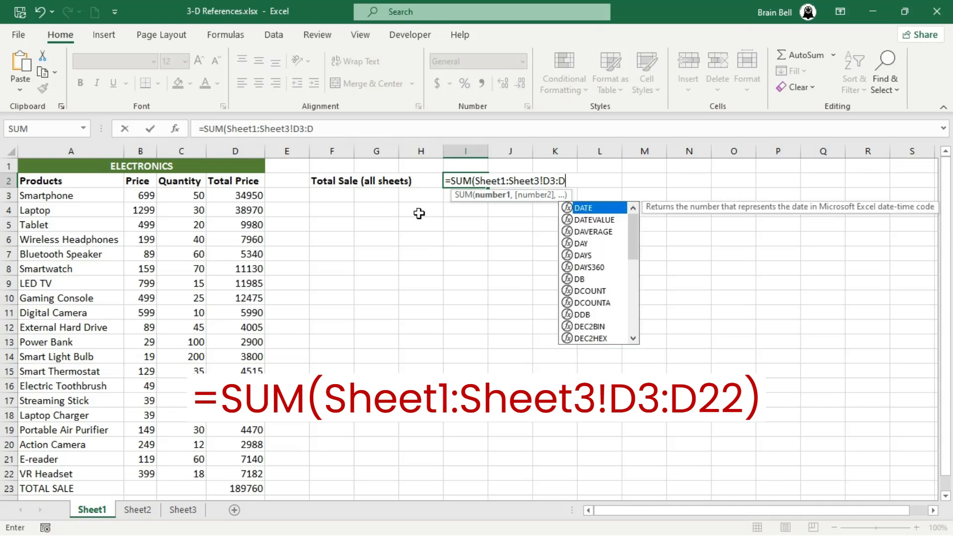
type("22")
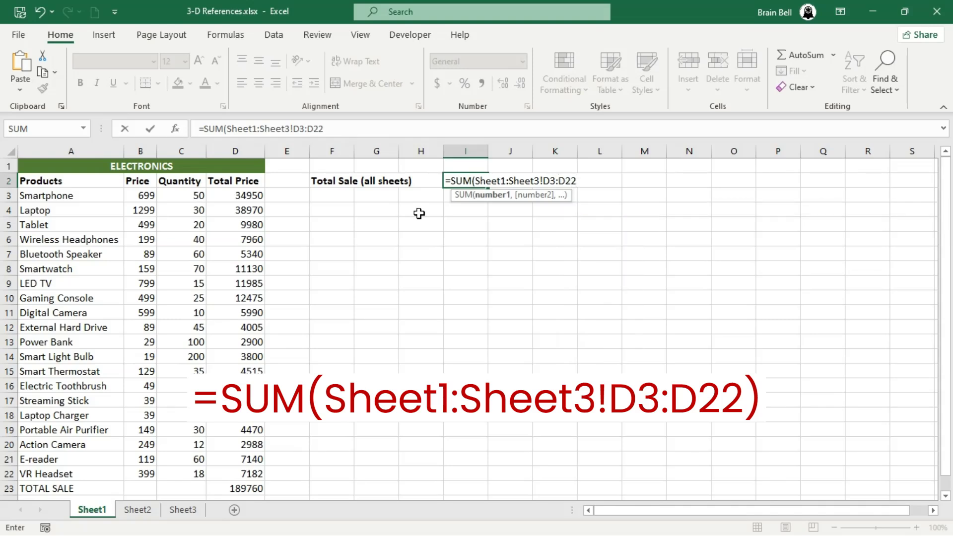
type(")")
key("Return")
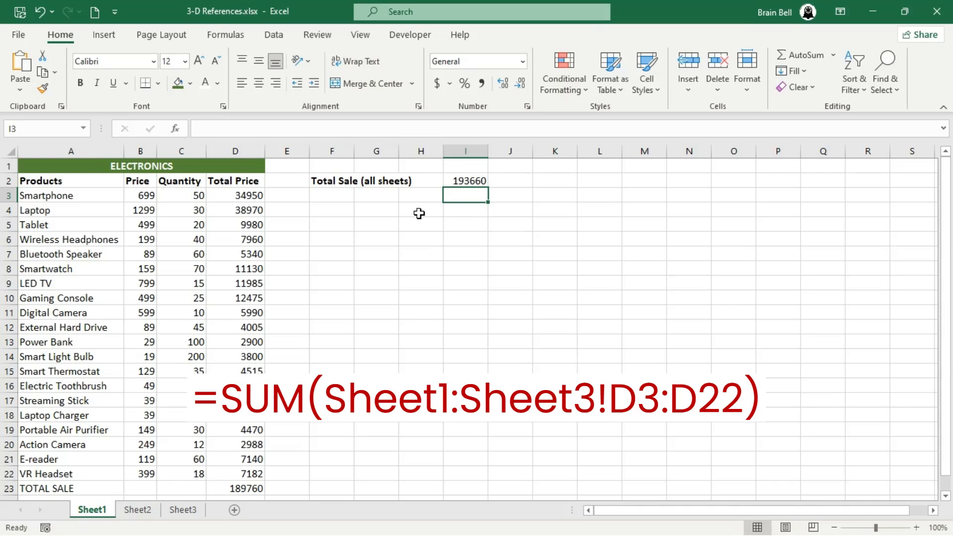
Review the 3-D SUM formula in I2 while flipping through the General Grocery, Fruits and Vegetables and Electronics sheets.
left_click(478, 180)
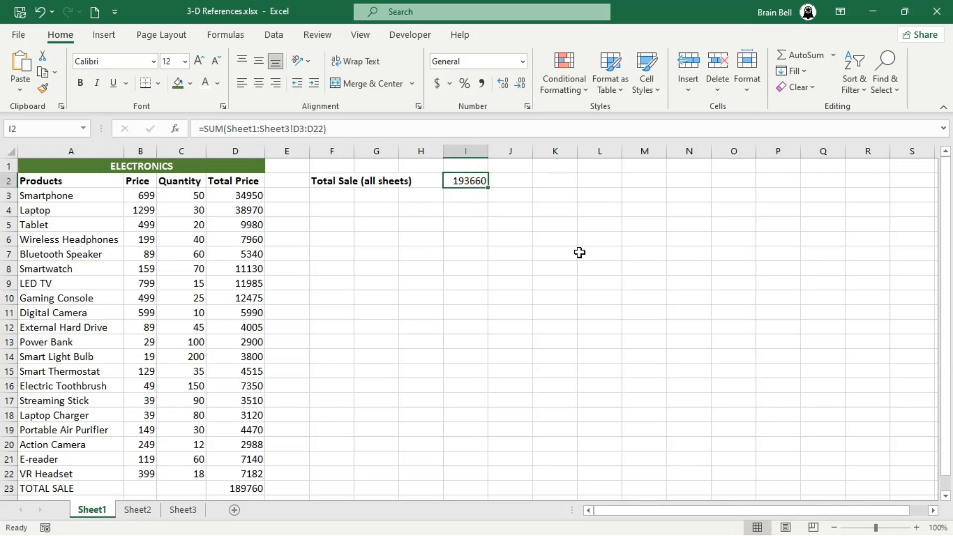
double_click(468, 181)
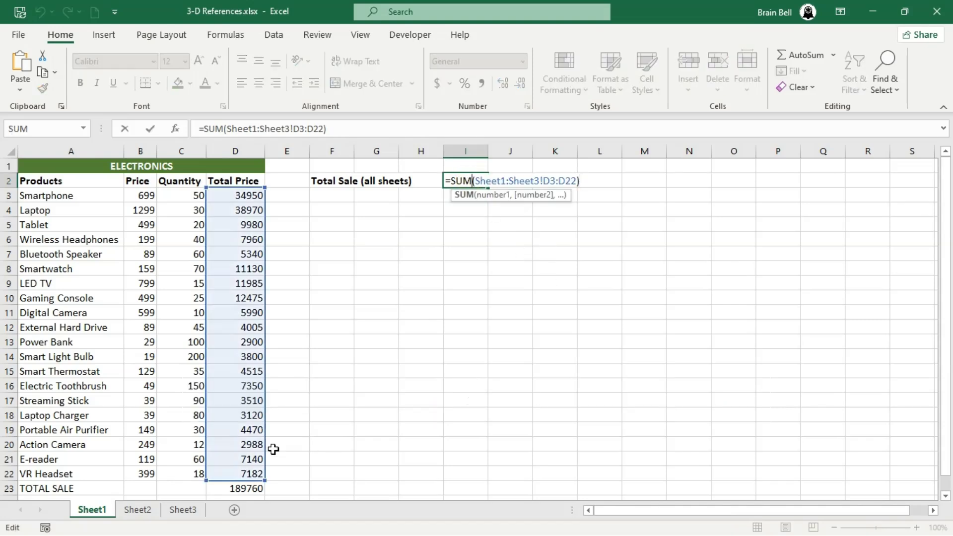
key("Escape")
left_click(138, 510)
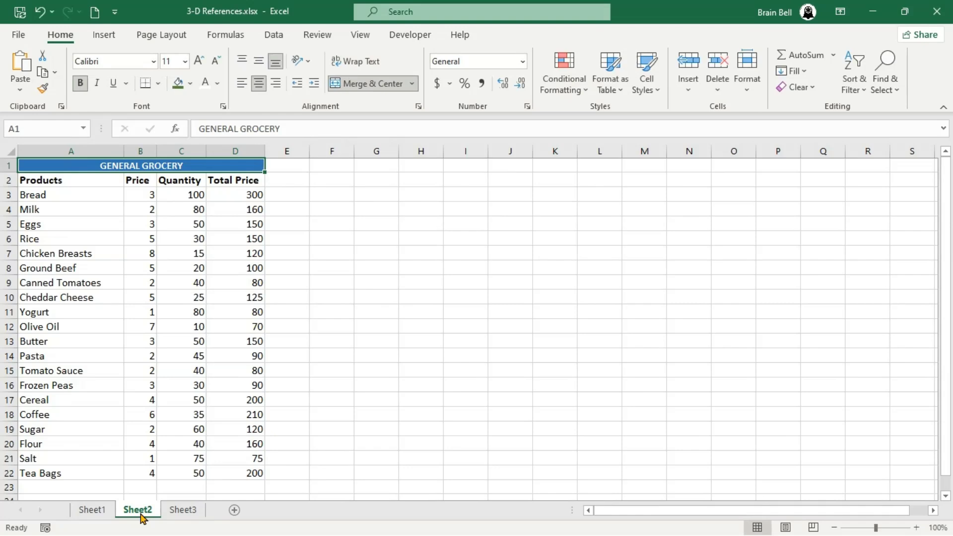
left_click(176, 511)
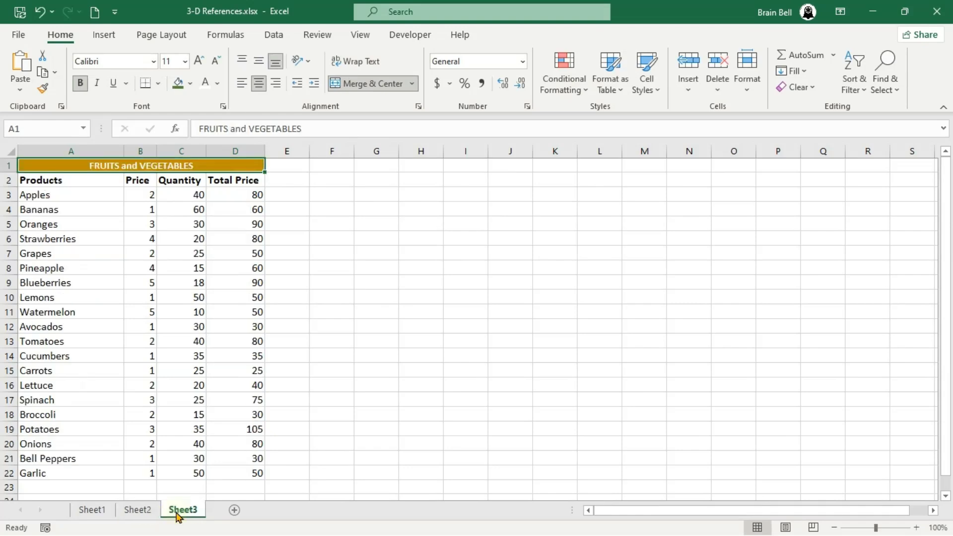
left_click(93, 514)
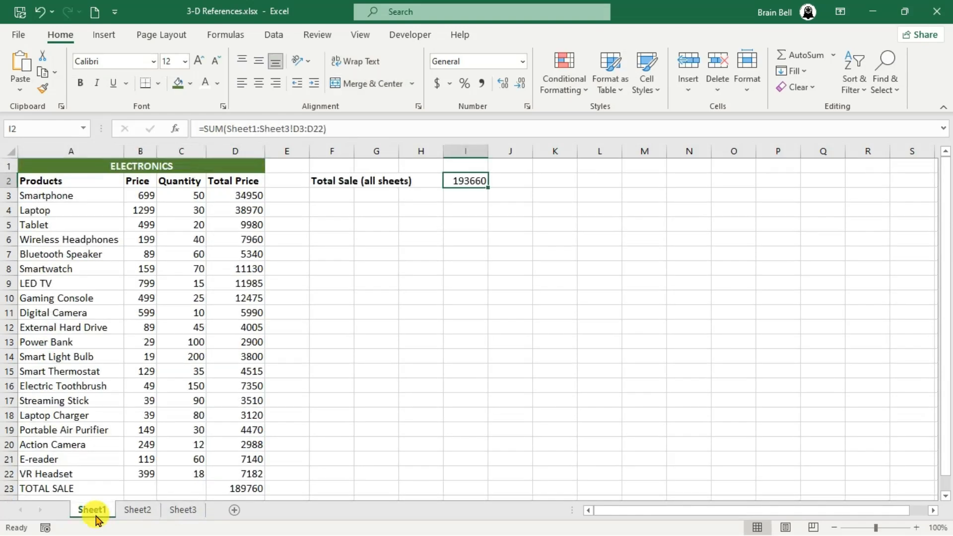
double_click(469, 181)
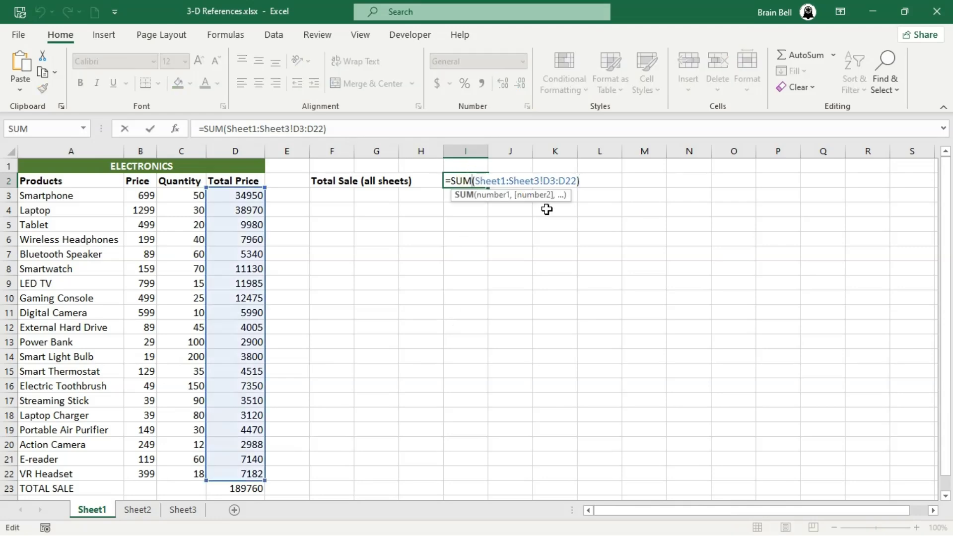